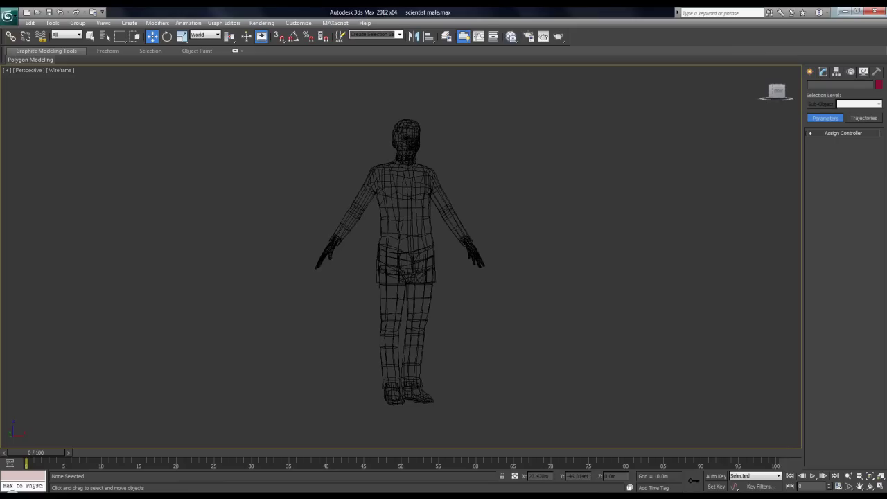
{"action": "left_click", "coordinate": [373, 226]}
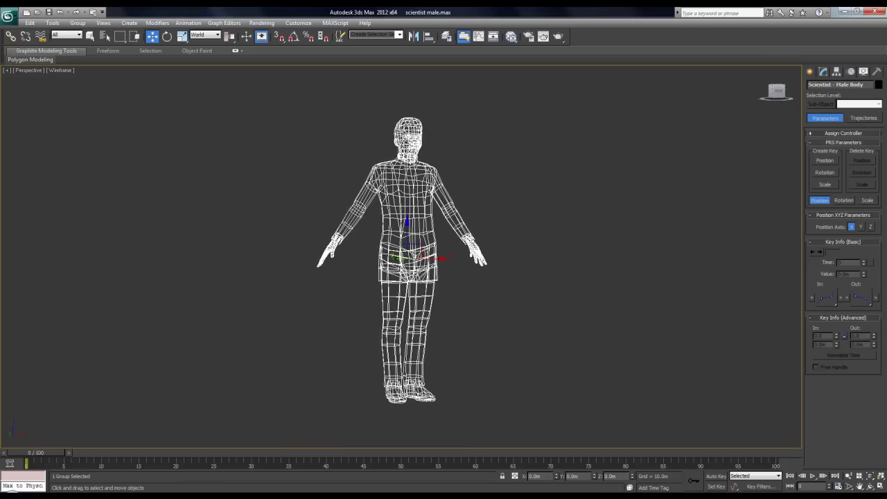
{"action": "left_click_drag", "start_coordinate": [497, 289], "coordinate": [554, 297]}
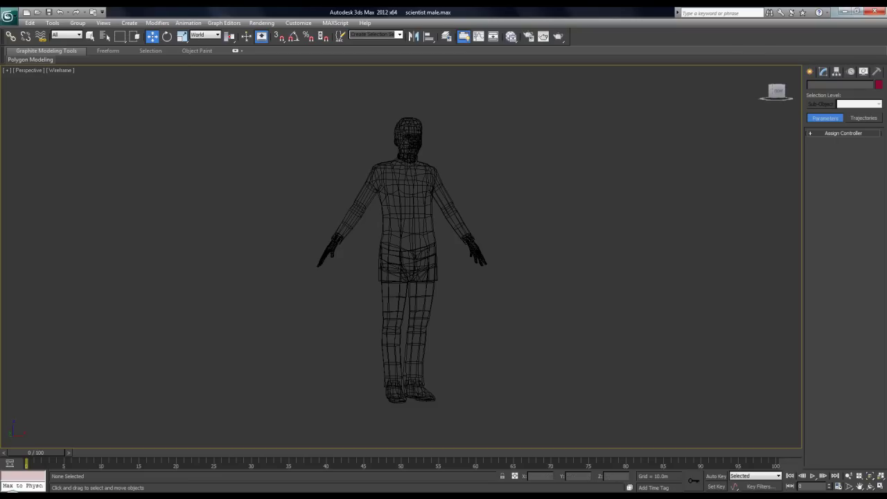
Step: Create a Biped skeleton in the Front view from the character's feet up to the head, about 270 units tall
{"action": "left_click", "coordinate": [810, 72]}
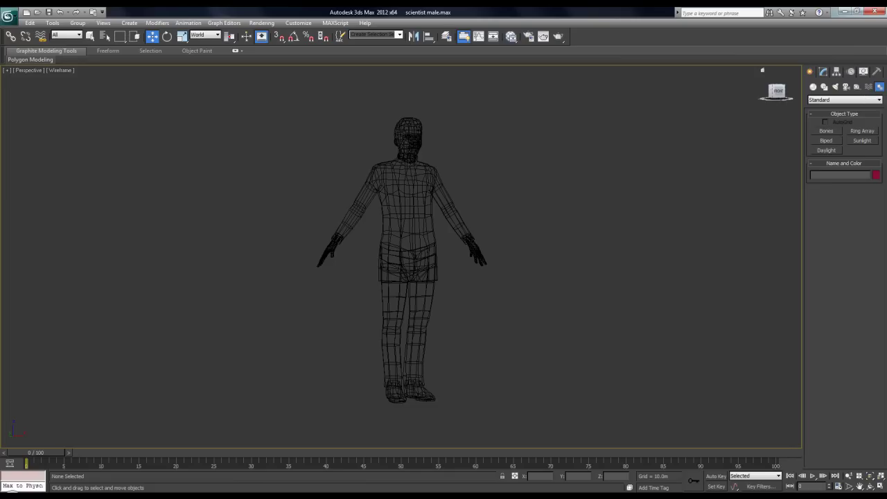
{"action": "left_click", "coordinate": [827, 140]}
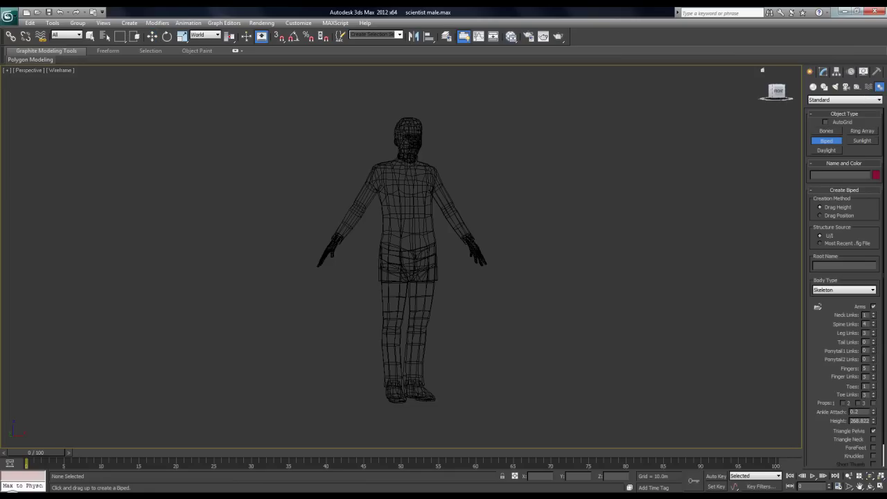
{"action": "key", "text": "f"}
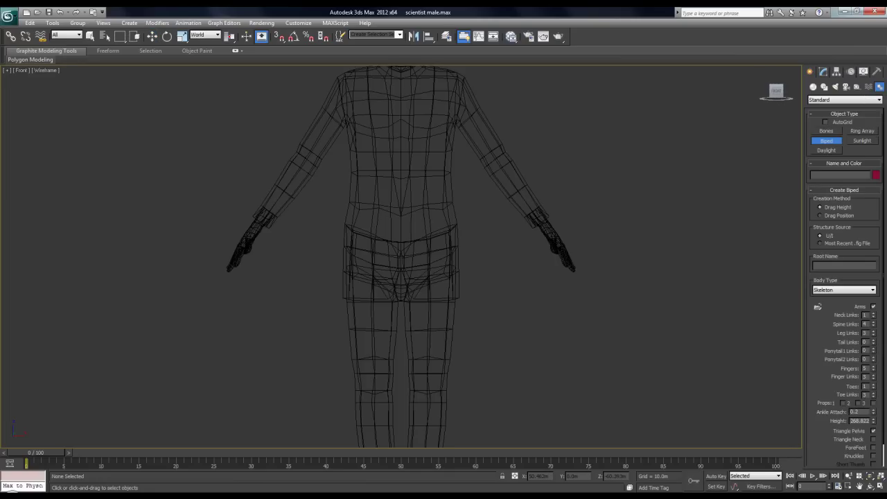
{"action": "scroll", "coordinate": [423, 244], "scroll_direction": "down", "scroll_amount": 4}
{"action": "middle_click_drag", "start_coordinate": [423, 312], "coordinate": [389, 316]}
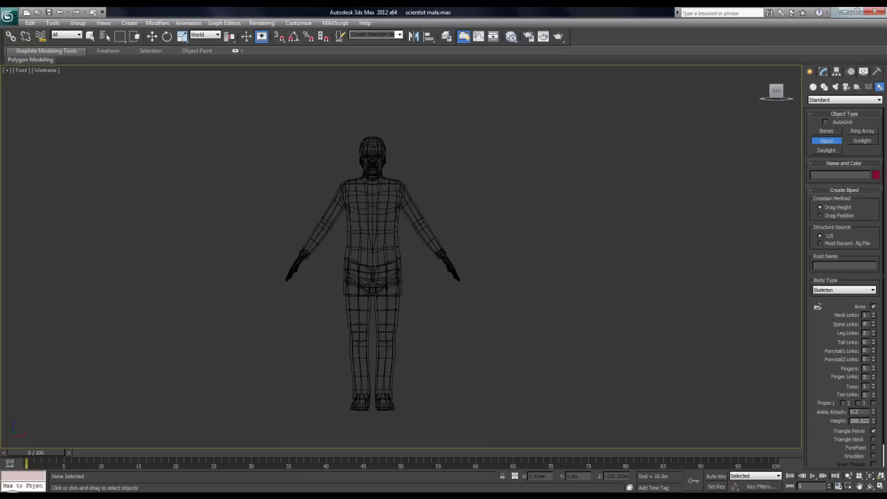
{"action": "left_click_drag", "start_coordinate": [373, 408], "coordinate": [375, 146]}
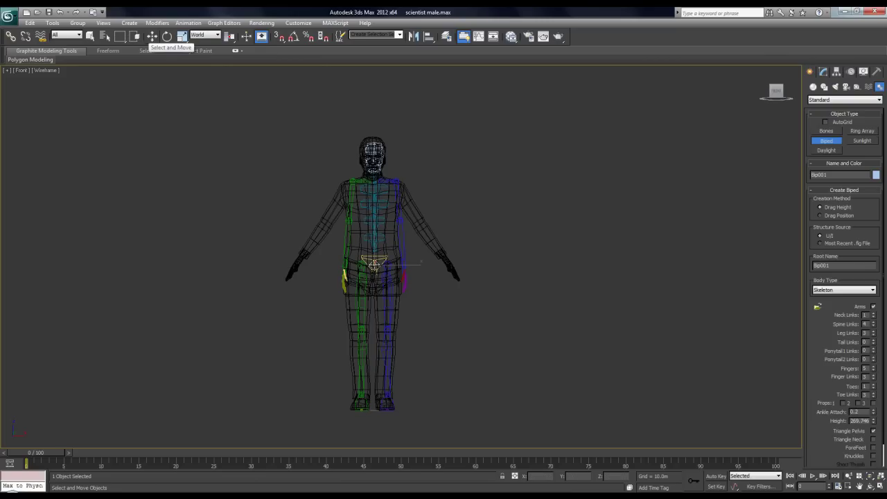
Step: Put the new biped into Figure Mode with the Move tool ready
{"action": "left_click", "coordinate": [153, 37]}
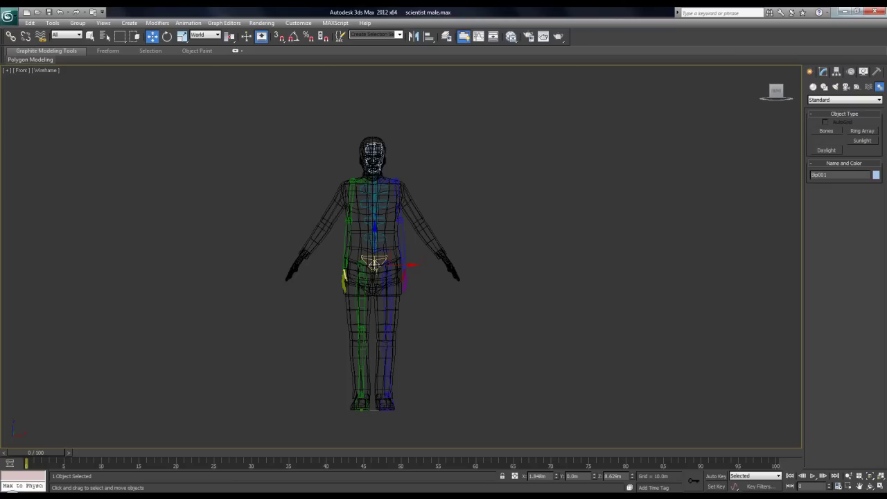
{"action": "left_click", "coordinate": [851, 71]}
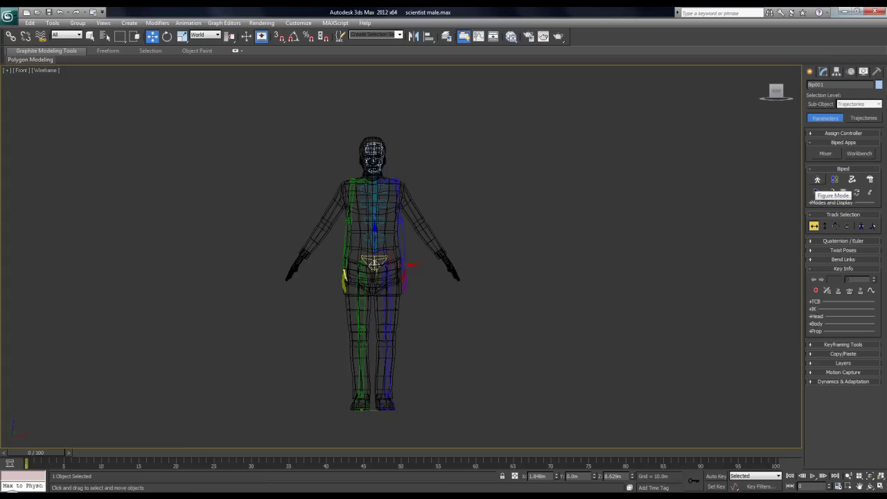
{"action": "left_click", "coordinate": [818, 179]}
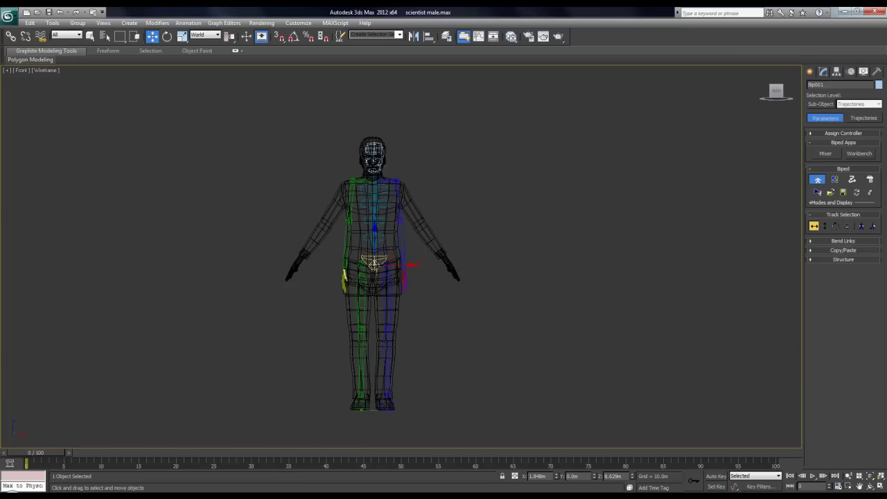
Step: Restrict the selection filter to Bone and clear the current selection
{"action": "scroll", "coordinate": [365, 292], "scroll_direction": "up", "scroll_amount": 4}
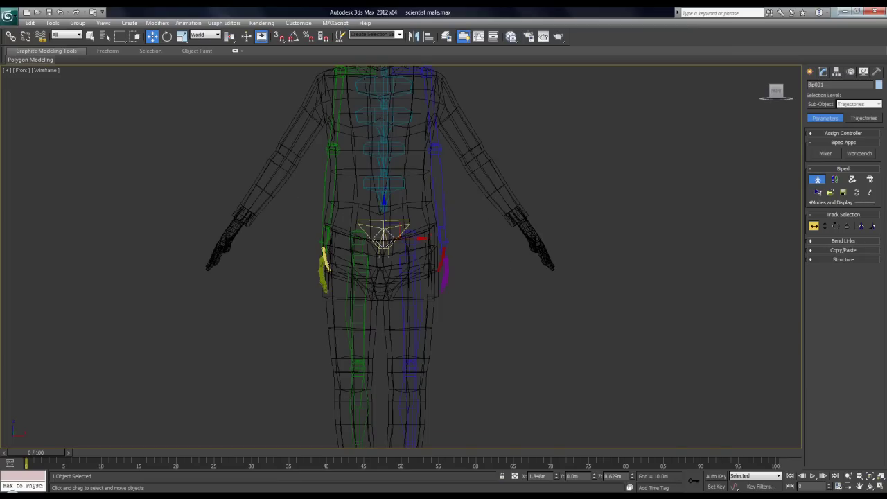
{"action": "scroll", "coordinate": [393, 364], "scroll_direction": "down", "scroll_amount": 4}
{"action": "middle_click_drag", "start_coordinate": [385, 228], "coordinate": [416, 306]}
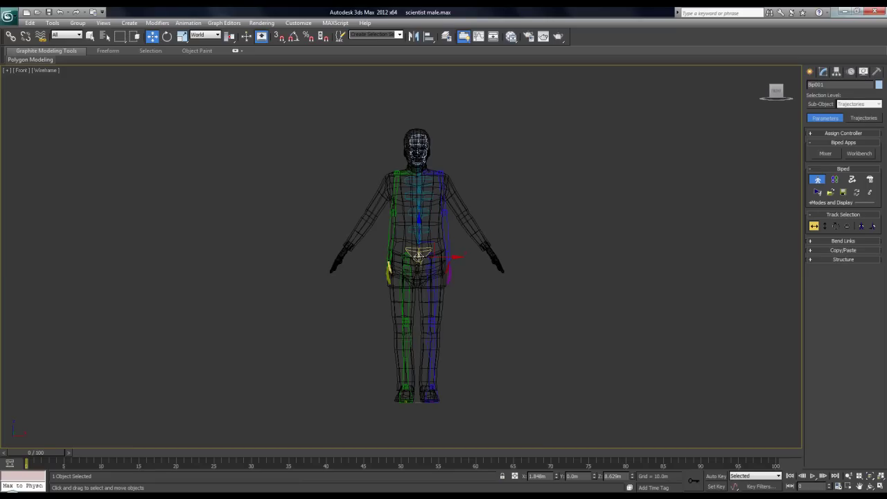
{"action": "scroll", "coordinate": [405, 189], "scroll_direction": "up", "scroll_amount": 6}
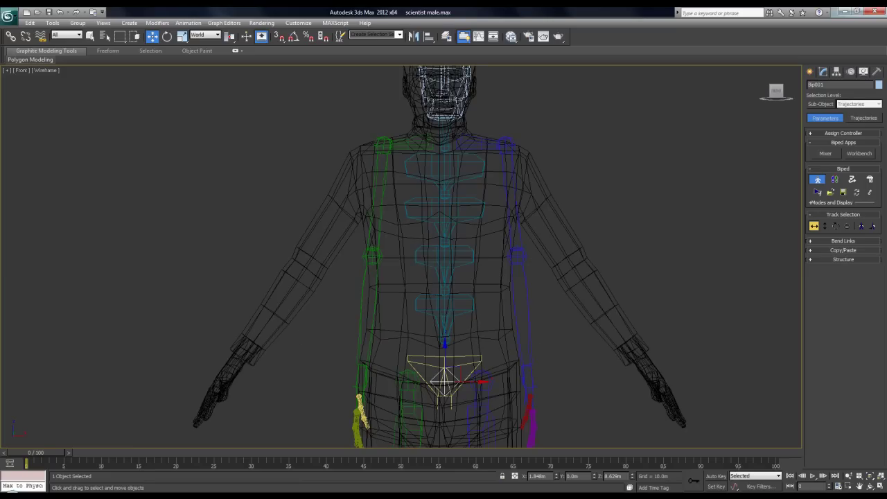
{"action": "mouse_move", "coordinate": [385, 327]}
{"action": "middle_mouse_down"}
{"action": "mouse_move", "coordinate": [398, 240]}
{"action": "mouse_move", "coordinate": [401, 333]}
{"action": "middle_mouse_up"}
{"action": "scroll", "coordinate": [398, 239], "scroll_direction": "down", "scroll_amount": 2}
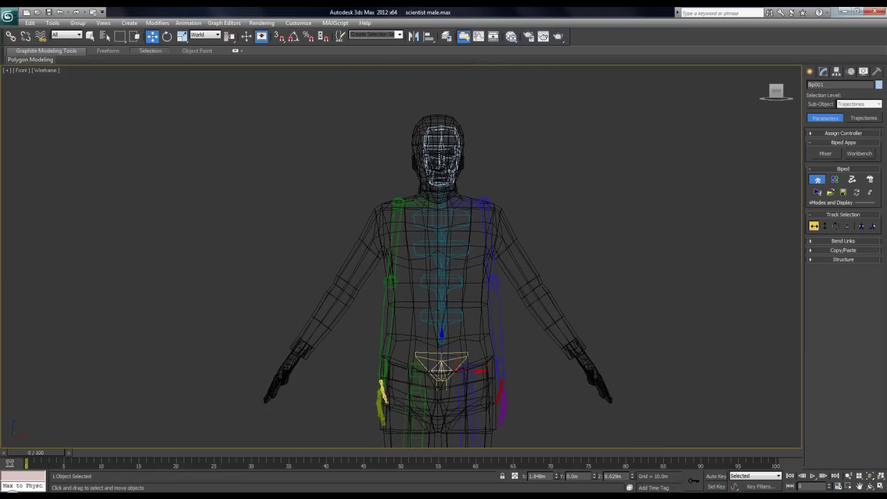
{"action": "middle_click_drag", "start_coordinate": [208, 208], "coordinate": [194, 142]}
{"action": "left_click", "coordinate": [67, 35]}
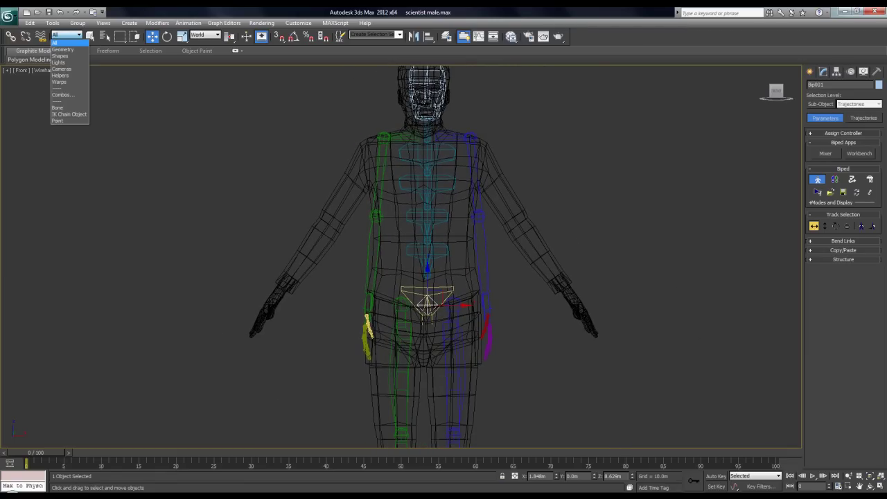
{"action": "left_click", "coordinate": [59, 107]}
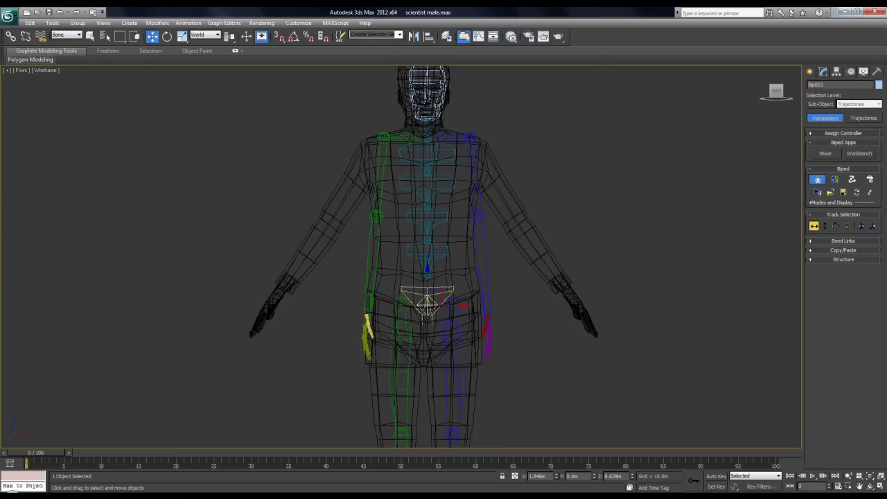
{"action": "left_click", "coordinate": [208, 284]}
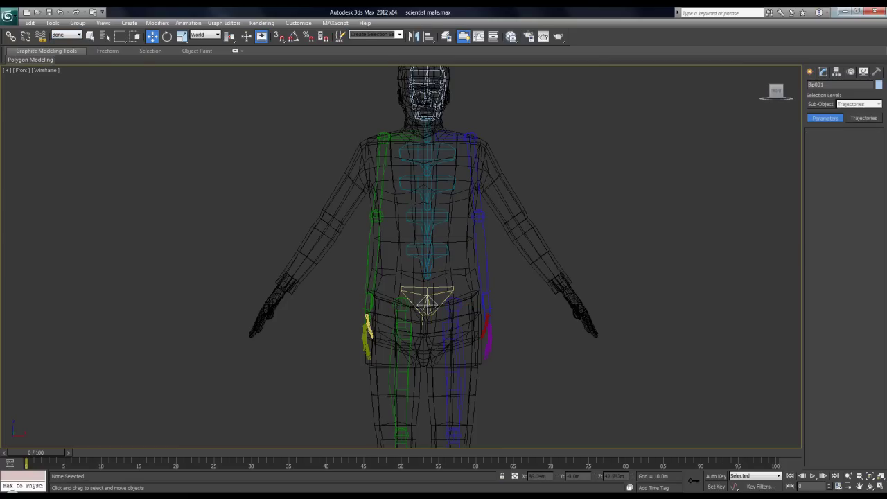
Step: Select all the biped's bones and shift the skeleton slightly sideways to centre it inside the body mesh
{"action": "scroll", "coordinate": [331, 185], "scroll_direction": "down", "scroll_amount": 3}
{"action": "middle_click_drag", "start_coordinate": [326, 230], "coordinate": [370, 254]}
{"action": "scroll", "coordinate": [370, 255], "scroll_direction": "up", "scroll_amount": 1}
{"action": "scroll", "coordinate": [400, 254], "scroll_direction": "up", "scroll_amount": 1}
{"action": "scroll", "coordinate": [400, 253], "scroll_direction": "down", "scroll_amount": 1}
{"action": "scroll", "coordinate": [540, 397], "scroll_direction": "down", "scroll_amount": 2}
{"action": "left_click_drag", "start_coordinate": [540, 396], "coordinate": [308, 87]}
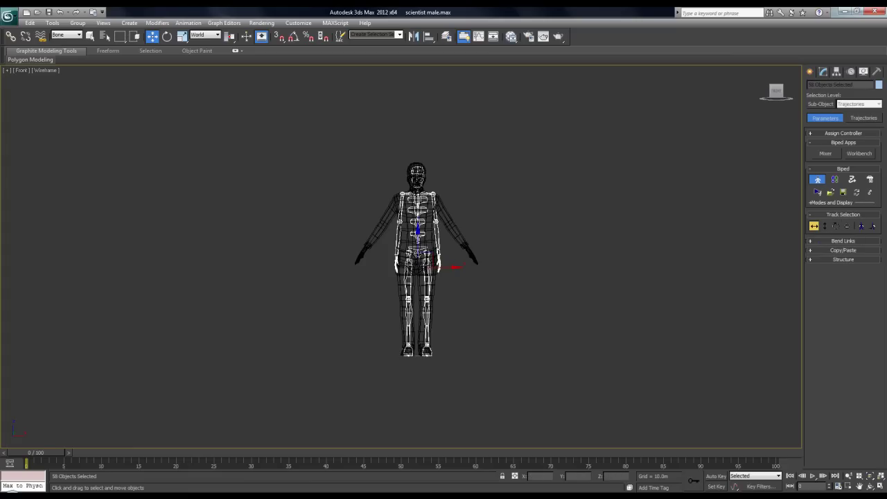
{"action": "left_click_drag", "start_coordinate": [449, 267], "coordinate": [448, 267]}
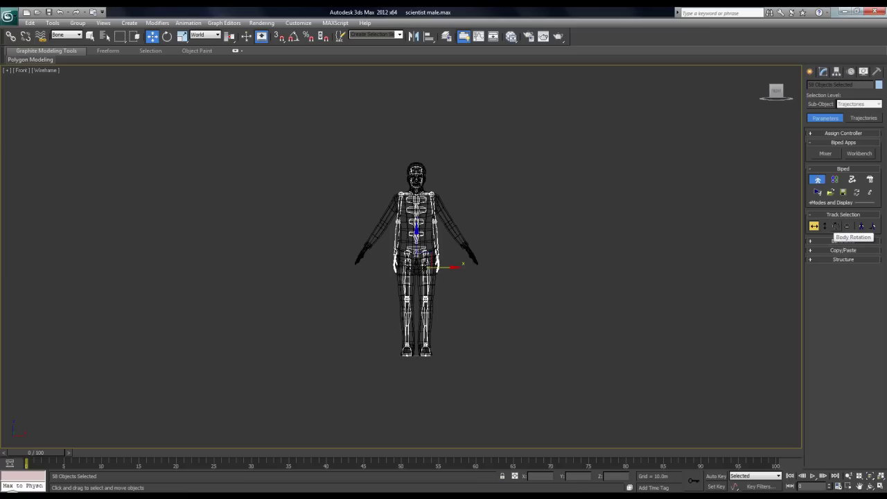
Step: Move the whole skeleton down so its pelvis sits in the character's hip area
{"action": "scroll", "coordinate": [409, 257], "scroll_direction": "up", "scroll_amount": 4}
{"action": "middle_click_drag", "start_coordinate": [430, 269], "coordinate": [388, 258]}
{"action": "scroll", "coordinate": [398, 257], "scroll_direction": "up", "scroll_amount": 4}
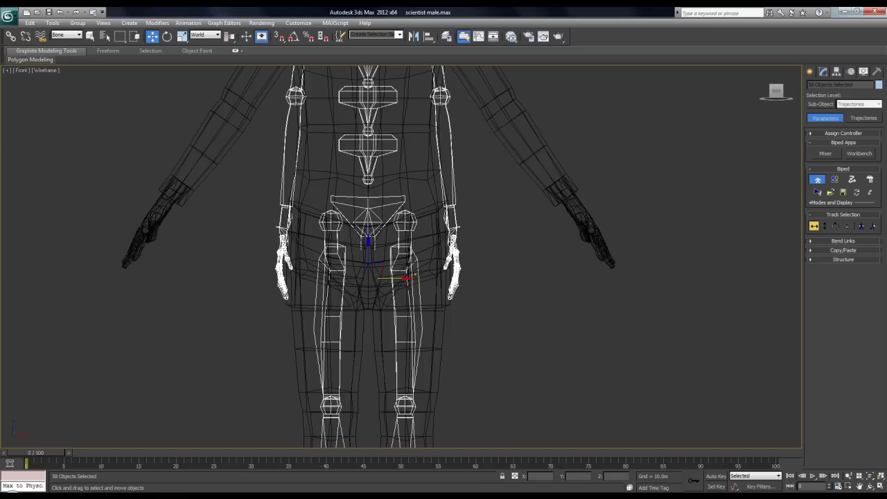
{"action": "scroll", "coordinate": [409, 257], "scroll_direction": "down", "scroll_amount": 4}
{"action": "left_click_drag", "start_coordinate": [402, 255], "coordinate": [402, 273]}
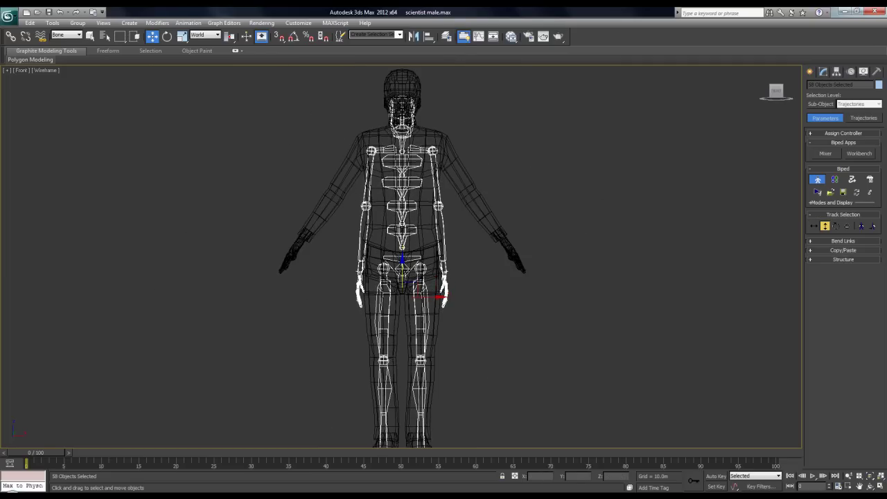
Step: Select only the biped's pelvis bone and frame the hip area around it
{"action": "middle_click_drag", "start_coordinate": [403, 273], "coordinate": [416, 251]}
{"action": "scroll", "coordinate": [416, 250], "scroll_direction": "down", "scroll_amount": 2}
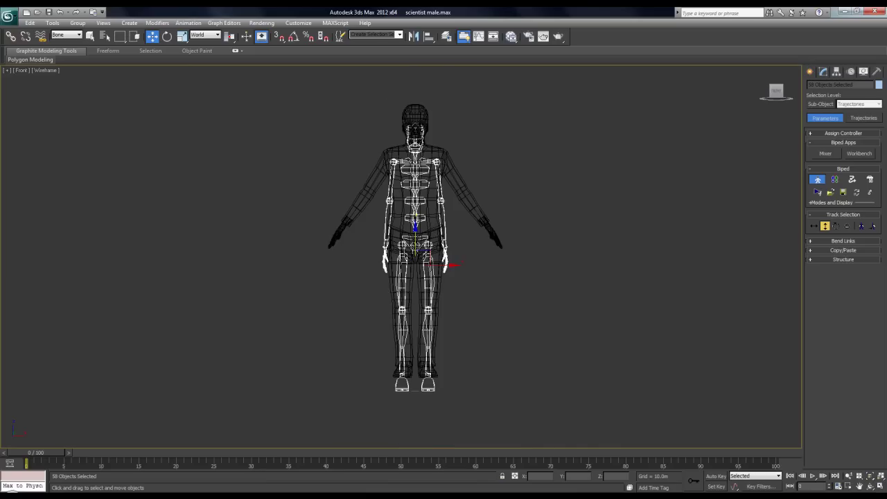
{"action": "scroll", "coordinate": [436, 230], "scroll_direction": "up", "scroll_amount": 4}
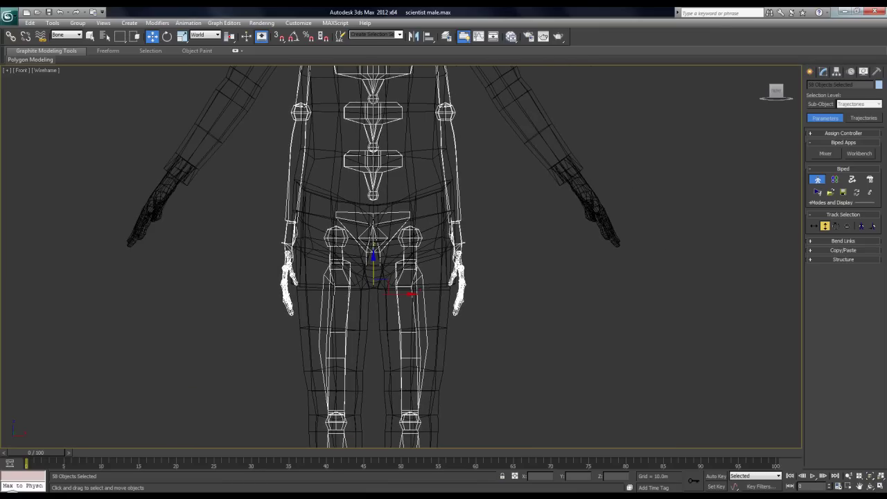
{"action": "left_click", "coordinate": [436, 230]}
{"action": "left_click", "coordinate": [402, 213]}
{"action": "scroll", "coordinate": [435, 178], "scroll_direction": "down", "scroll_amount": 3}
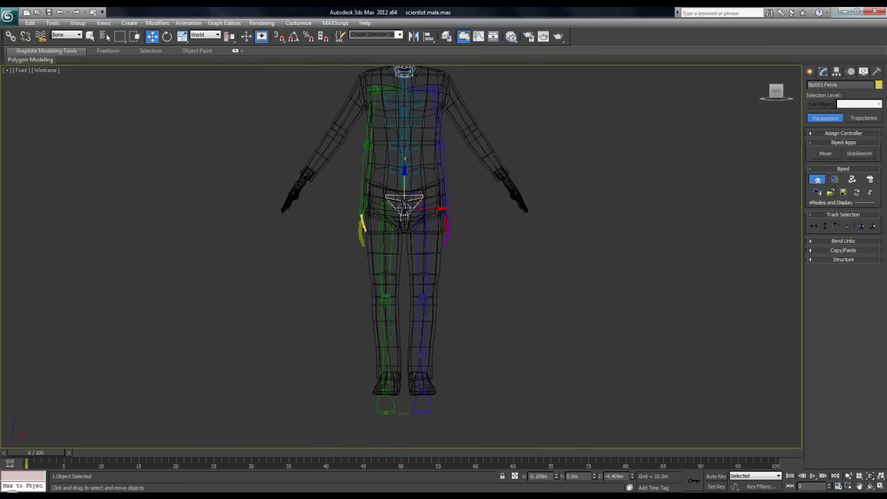
{"action": "middle_click_drag", "start_coordinate": [436, 178], "coordinate": [433, 255]}
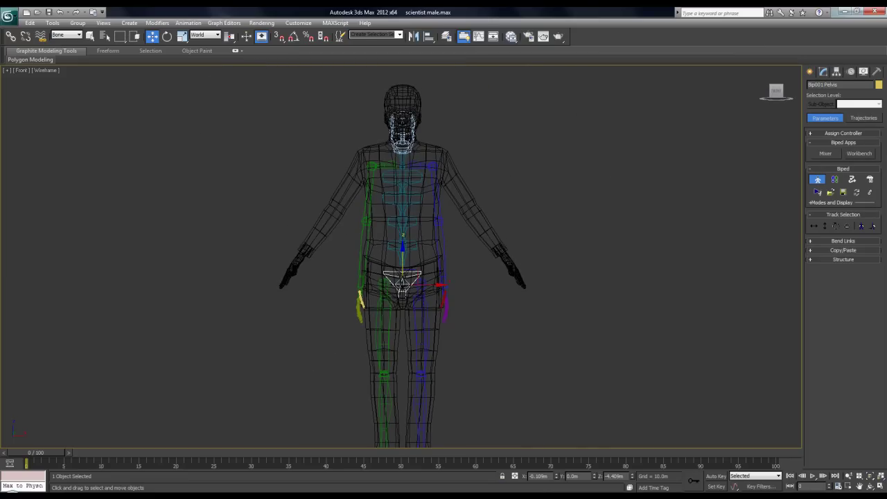
{"action": "scroll", "coordinate": [402, 258], "scroll_direction": "down", "scroll_amount": 2}
{"action": "middle_click_drag", "start_coordinate": [402, 258], "coordinate": [406, 290]}
{"action": "scroll", "coordinate": [405, 198], "scroll_direction": "up", "scroll_amount": 2}
{"action": "scroll", "coordinate": [406, 290], "scroll_direction": "up", "scroll_amount": 3}
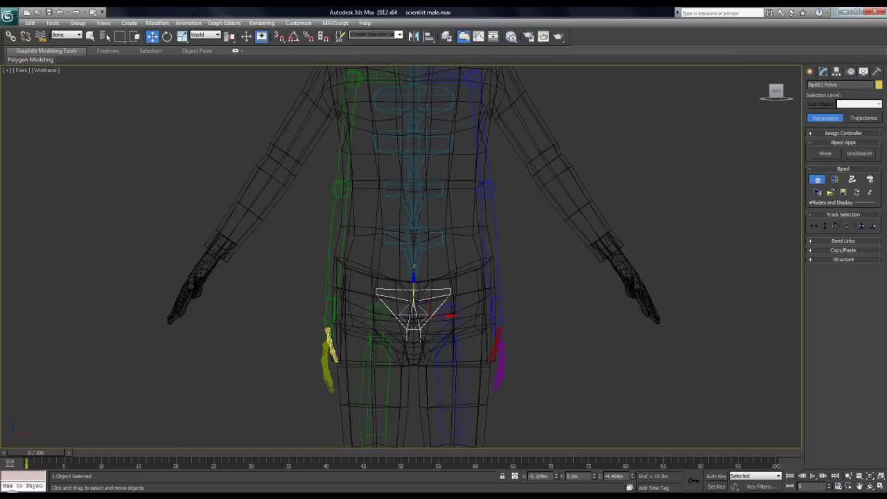
{"action": "scroll", "coordinate": [400, 261], "scroll_direction": "down", "scroll_amount": 3}
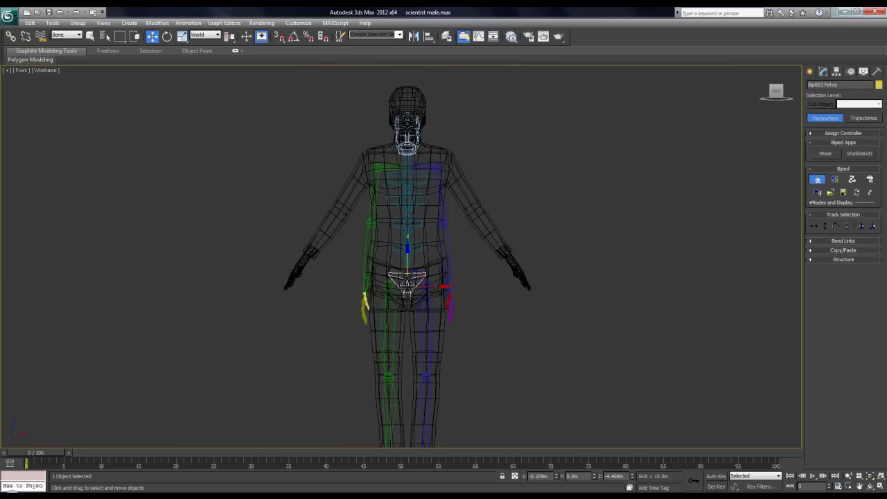
{"action": "scroll", "coordinate": [422, 312], "scroll_direction": "up", "scroll_amount": 3}
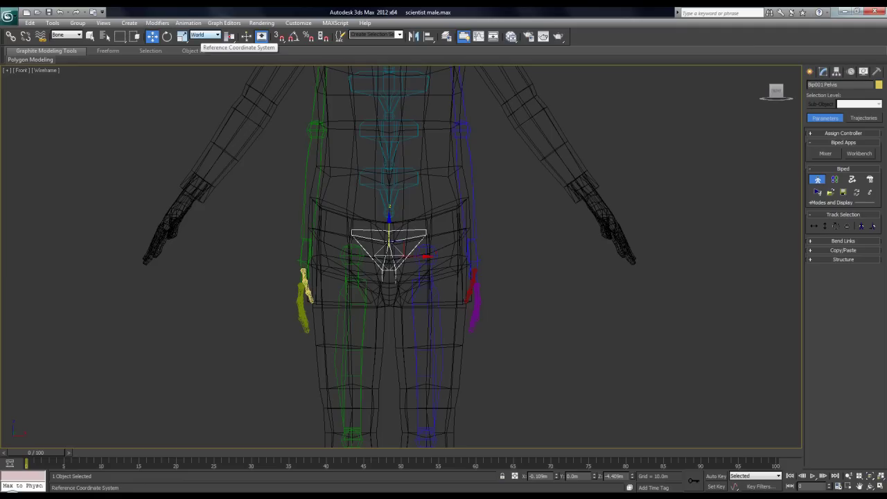
Step: Try to widen the pelvis bone towards the character's hips by scaling it along its local axis
{"action": "left_click", "coordinate": [208, 36]}
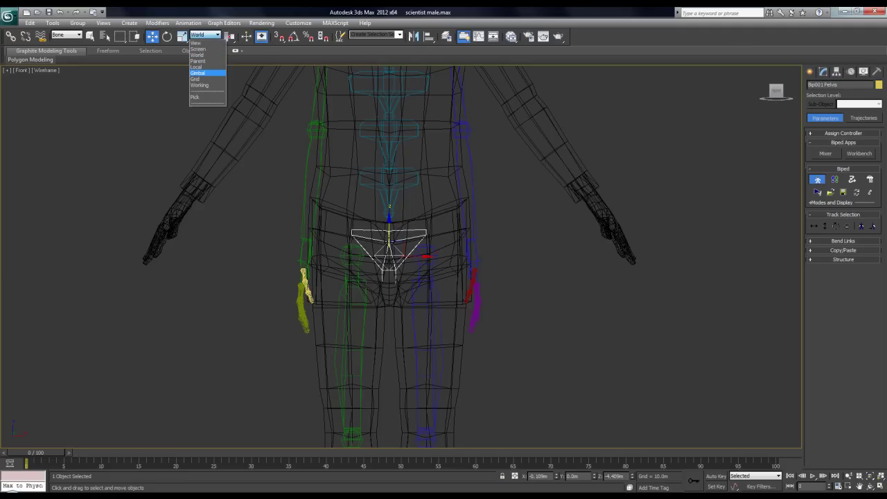
{"action": "left_click", "coordinate": [207, 73]}
{"action": "left_click", "coordinate": [207, 35]}
{"action": "left_click", "coordinate": [207, 42]}
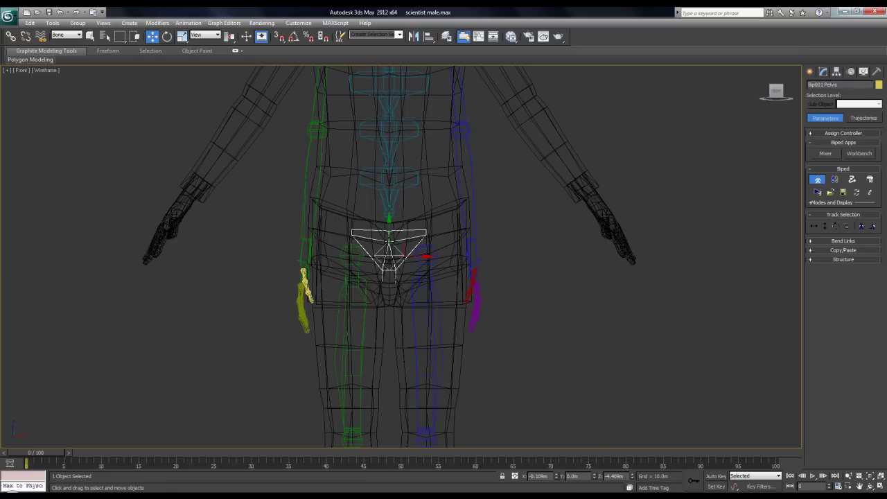
{"action": "key", "text": "r"}
{"action": "mouse_move", "coordinate": [308, 256]}
{"action": "left_mouse_down"}
{"action": "mouse_move", "coordinate": [360, 256]}
{"action": "mouse_move", "coordinate": [315, 256]}
{"action": "left_mouse_up"}
{"action": "left_click", "coordinate": [415, 323]}
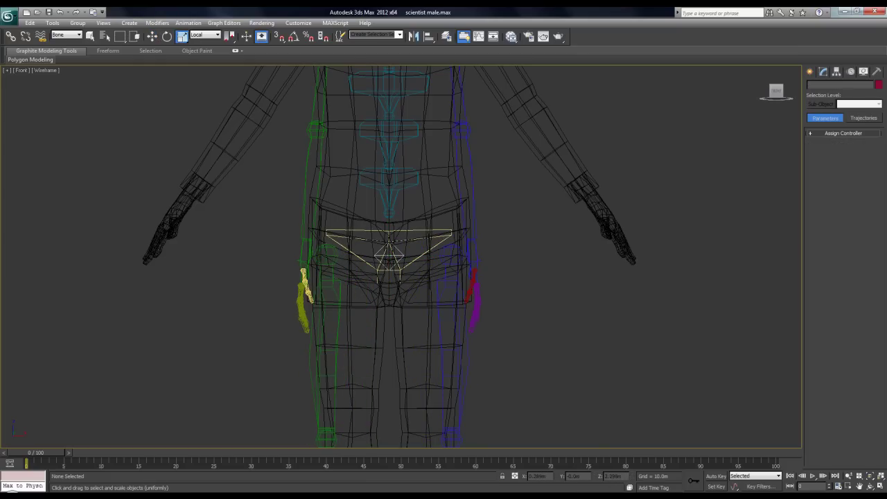
Step: Try to scale the pelvis bone using the View reference coordinate system
{"action": "left_click", "coordinate": [206, 35]}
{"action": "left_click", "coordinate": [206, 41]}
{"action": "left_click", "coordinate": [416, 259]}
{"action": "left_click_drag", "start_coordinate": [423, 256], "coordinate": [541, 256]}
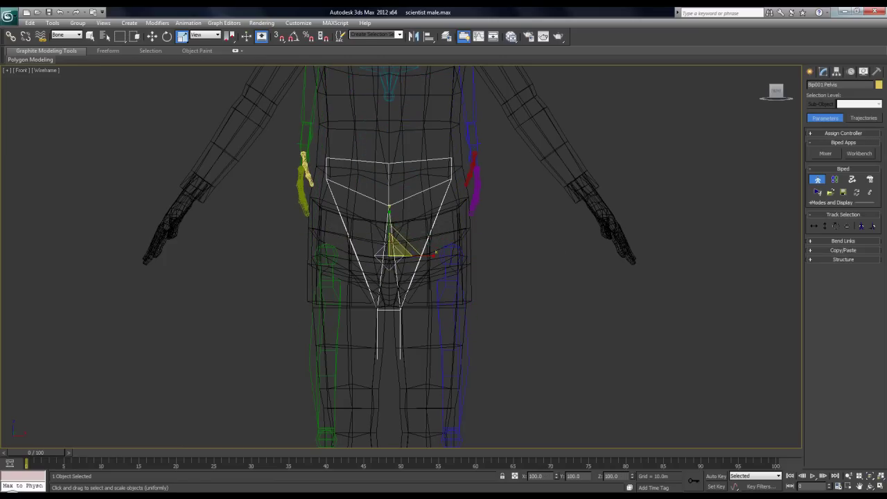
Step: Undo both scaling attempts on the pelvis bone
{"action": "key", "text": "ctrl+z"}
{"action": "key", "text": "ctrl+z"}
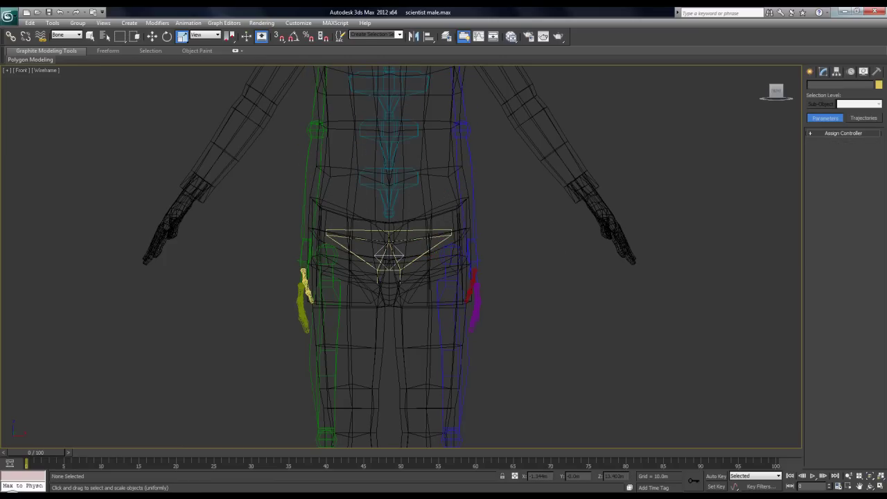
{"action": "key", "text": "ctrl+z"}
{"action": "key", "text": "ctrl+z"}
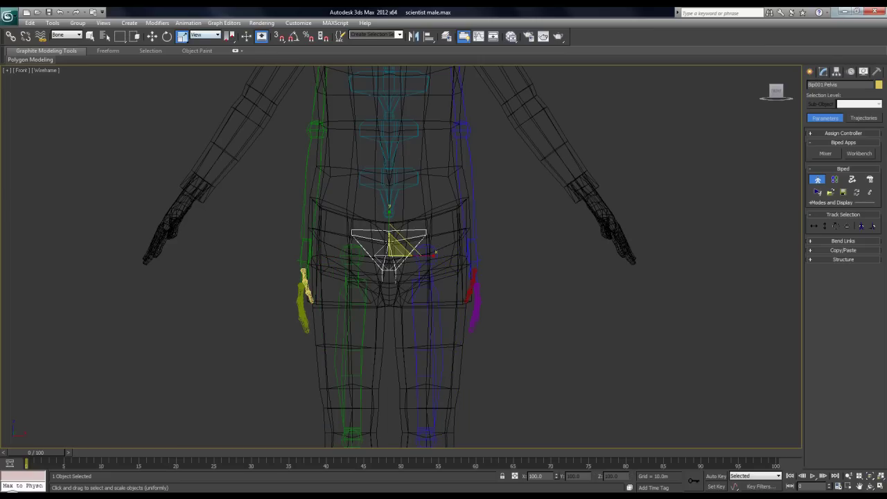
Step: Set the scaling reference coordinate system to Local and widen the pelvis bone slightly so the legs spread apart
{"action": "left_click", "coordinate": [205, 34]}
{"action": "left_click", "coordinate": [206, 73]}
{"action": "left_click_drag", "start_coordinate": [346, 256], "coordinate": [333, 256]}
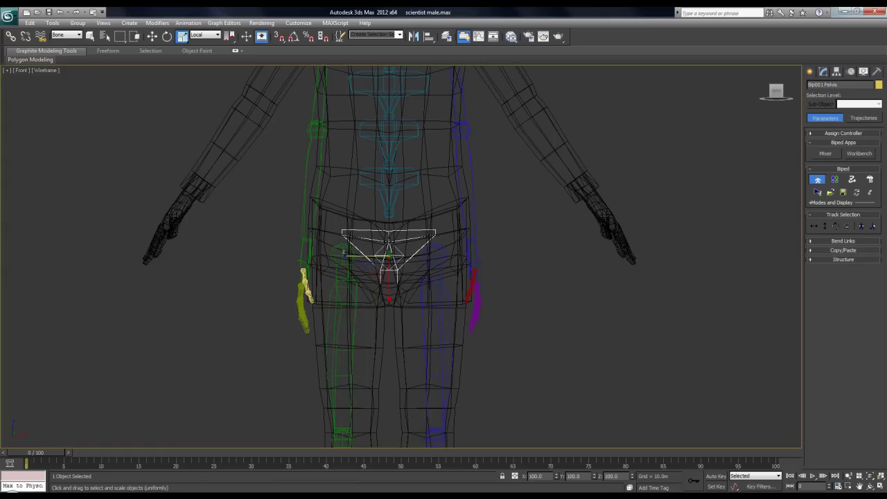
Step: Scale the pelvis bone to about 150% front to back in the side view to fill the hips
{"action": "scroll", "coordinate": [392, 254], "scroll_direction": "down", "scroll_amount": 3}
{"action": "middle_click_drag", "start_coordinate": [391, 254], "coordinate": [415, 172]}
{"action": "key", "text": "l"}
{"action": "scroll", "coordinate": [418, 170], "scroll_direction": "up", "scroll_amount": 5}
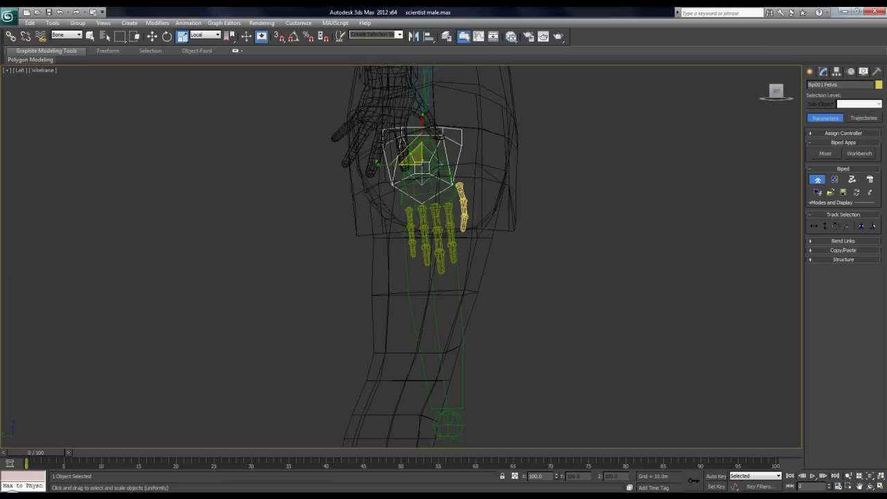
{"action": "left_click_drag", "start_coordinate": [408, 165], "coordinate": [409, 147]}
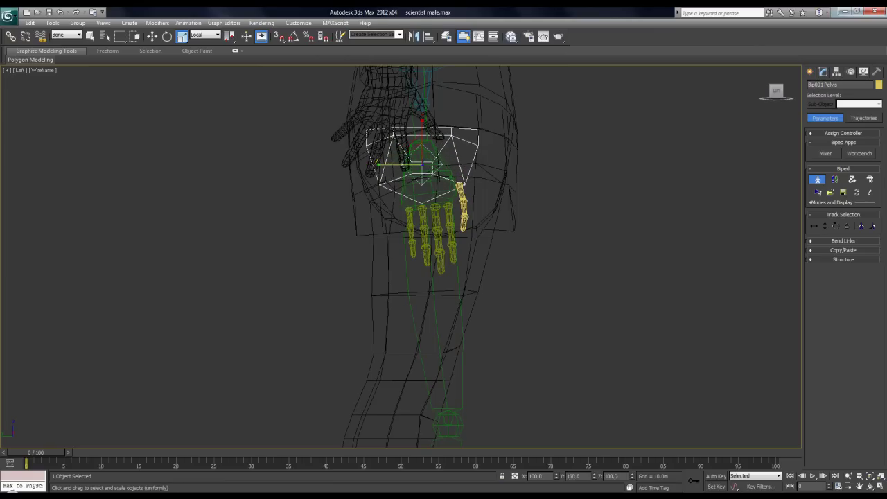
Step: Move the whole biped forward about 3.6 m along Y so its pelvis sits centred in the mesh's hips
{"action": "left_click", "coordinate": [814, 226]}
{"action": "middle_click_drag", "start_coordinate": [430, 180], "coordinate": [409, 211]}
{"action": "scroll", "coordinate": [409, 211], "scroll_direction": "up", "scroll_amount": 3}
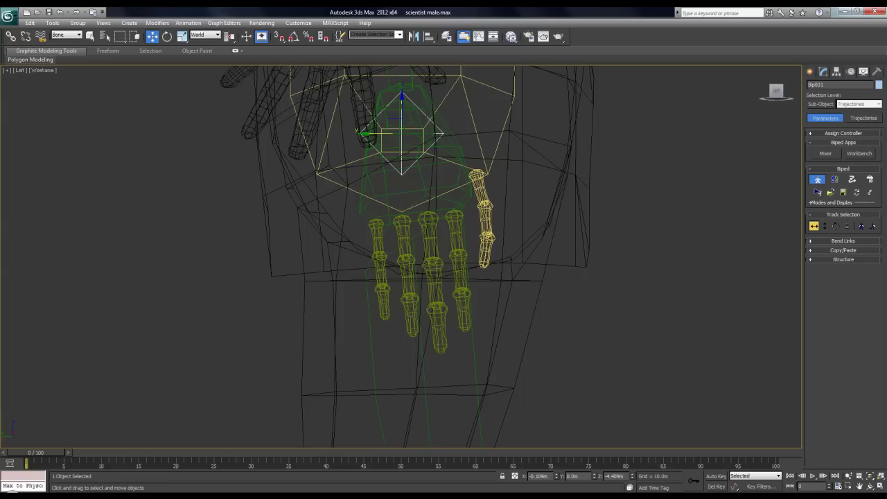
{"action": "scroll", "coordinate": [409, 211], "scroll_direction": "down", "scroll_amount": 3}
{"action": "left_click_drag", "start_coordinate": [383, 195], "coordinate": [398, 195]}
{"action": "scroll", "coordinate": [402, 187], "scroll_direction": "down", "scroll_amount": 3}
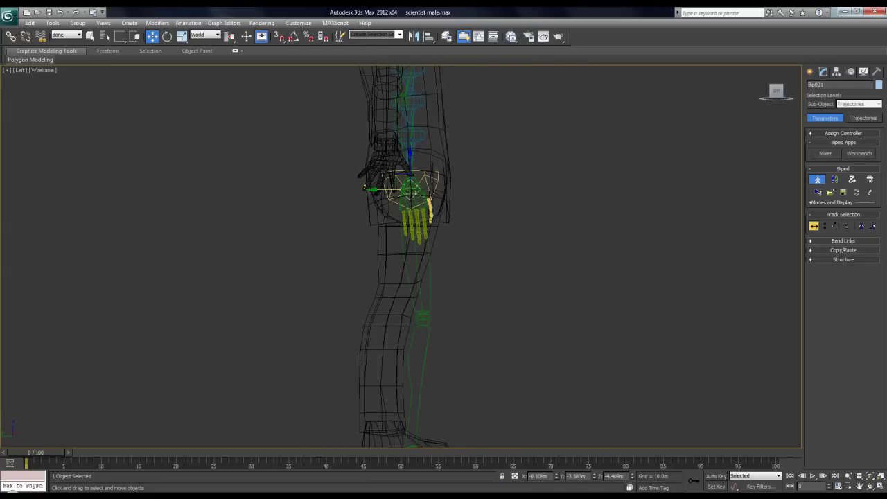
{"action": "middle_click_drag", "start_coordinate": [400, 188], "coordinate": [409, 130]}
Step: Shorten the right thigh bone in the front view to raise its knee joint towards the mesh's knee
{"action": "key", "text": "f"}
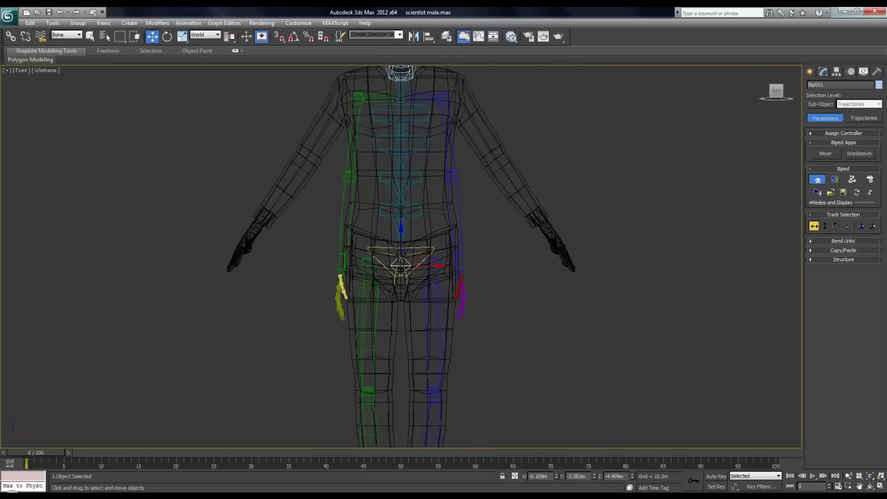
{"action": "scroll", "coordinate": [388, 302], "scroll_direction": "up", "scroll_amount": 4}
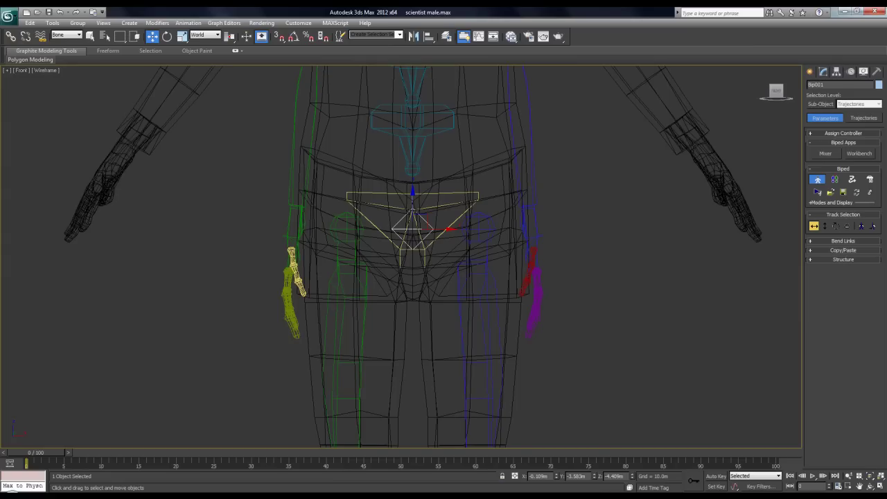
{"action": "middle_click_drag", "start_coordinate": [398, 201], "coordinate": [381, 361]}
{"action": "scroll", "coordinate": [458, 358], "scroll_direction": "down", "scroll_amount": 2}
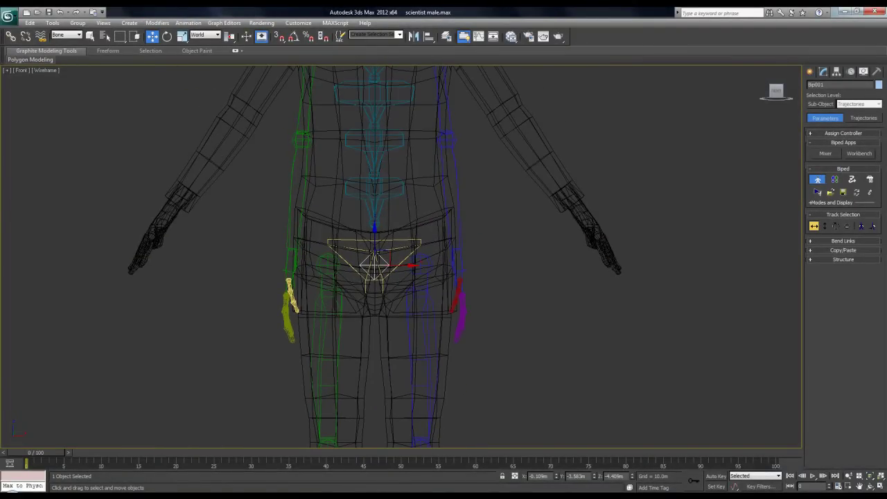
{"action": "middle_click_drag", "start_coordinate": [381, 361], "coordinate": [370, 200]}
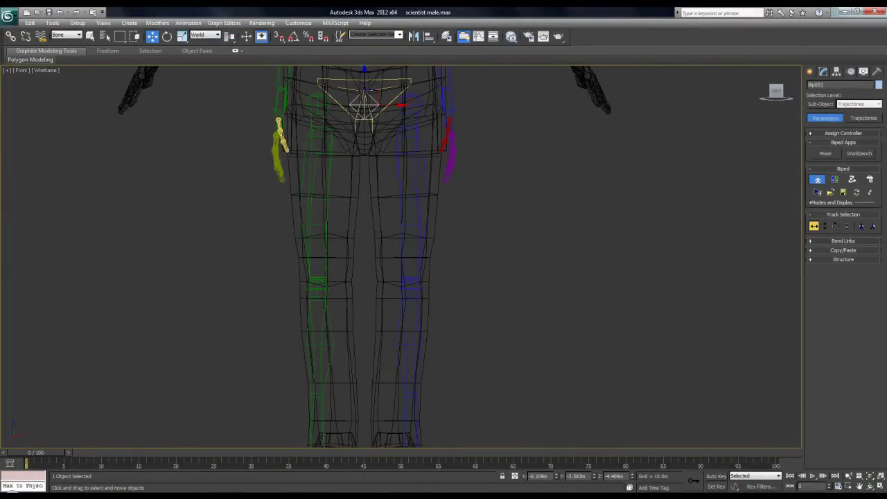
{"action": "left_click", "coordinate": [327, 208]}
{"action": "left_click", "coordinate": [182, 36]}
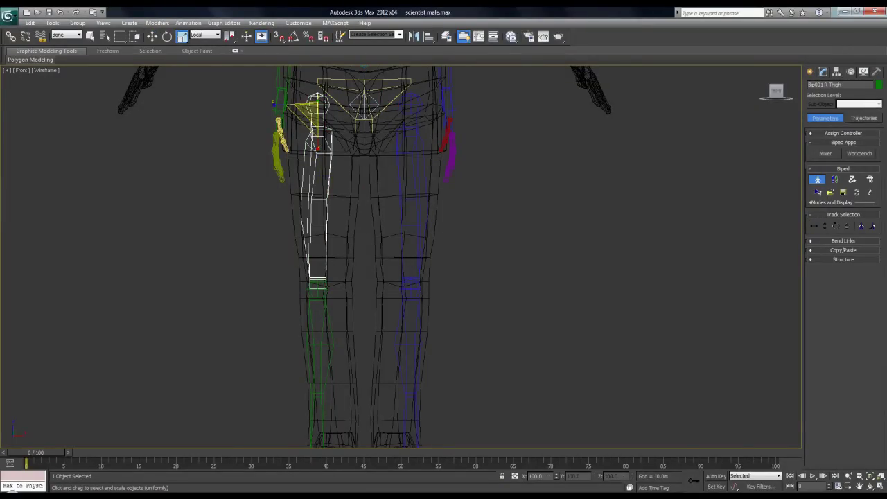
{"action": "middle_click_drag", "start_coordinate": [332, 208], "coordinate": [331, 262]}
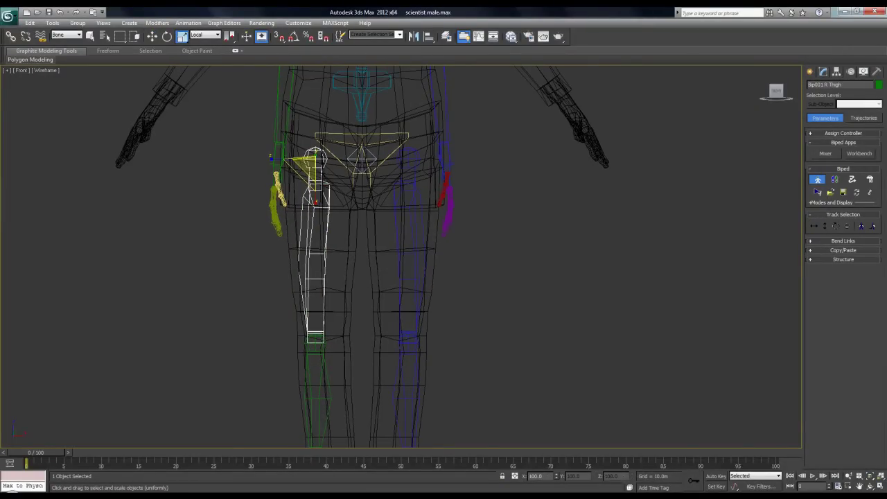
{"action": "left_click_drag", "start_coordinate": [316, 200], "coordinate": [316, 191]}
Step: Move the right foot bone inward so it sits centred within the mesh's foot in the front view
{"action": "middle_click_drag", "start_coordinate": [340, 291], "coordinate": [316, 117]}
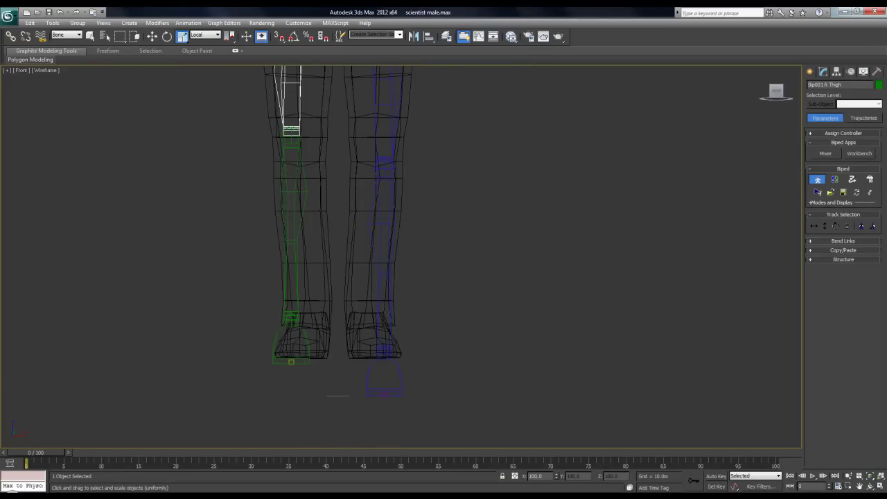
{"action": "left_click", "coordinate": [266, 366]}
{"action": "left_click", "coordinate": [274, 360]}
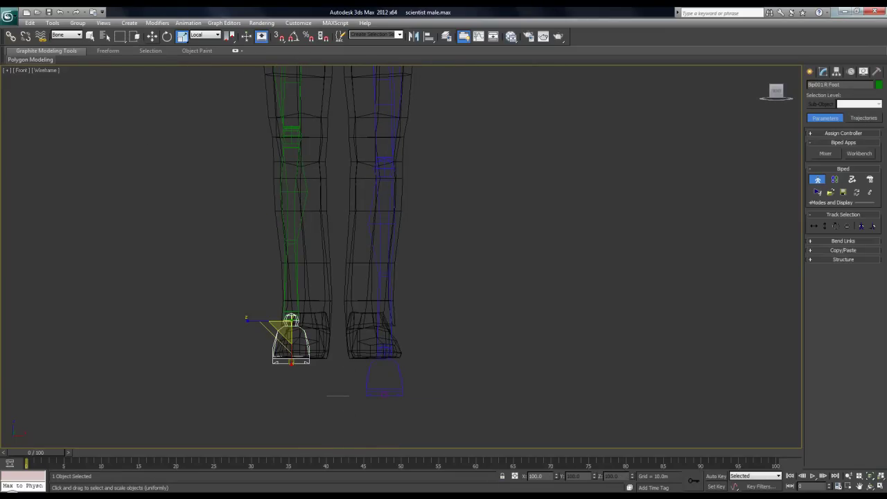
{"action": "left_click", "coordinate": [152, 37]}
{"action": "left_click_drag", "start_coordinate": [328, 339], "coordinate": [340, 339]}
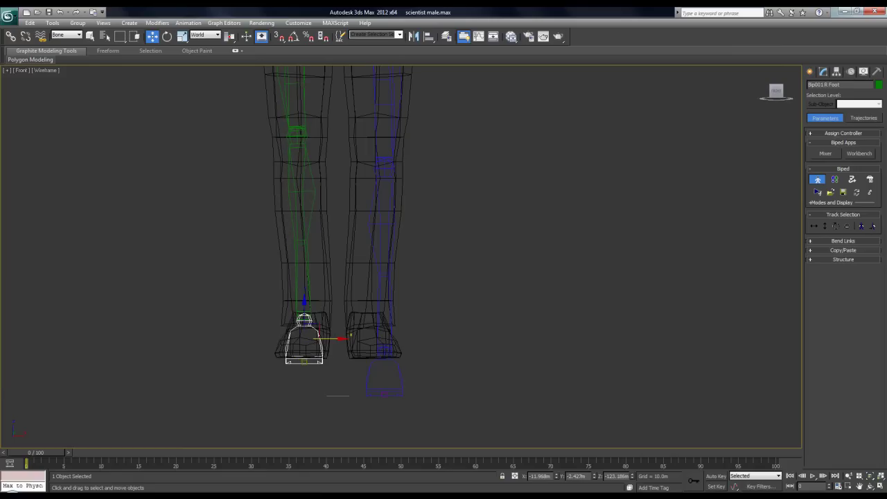
Step: Shorten the right calf bone so the foot rests at the level of the mesh's sole
{"action": "left_click", "coordinate": [308, 240]}
{"action": "left_click", "coordinate": [167, 36]}
{"action": "left_click", "coordinate": [181, 37]}
{"action": "key", "text": "r"}
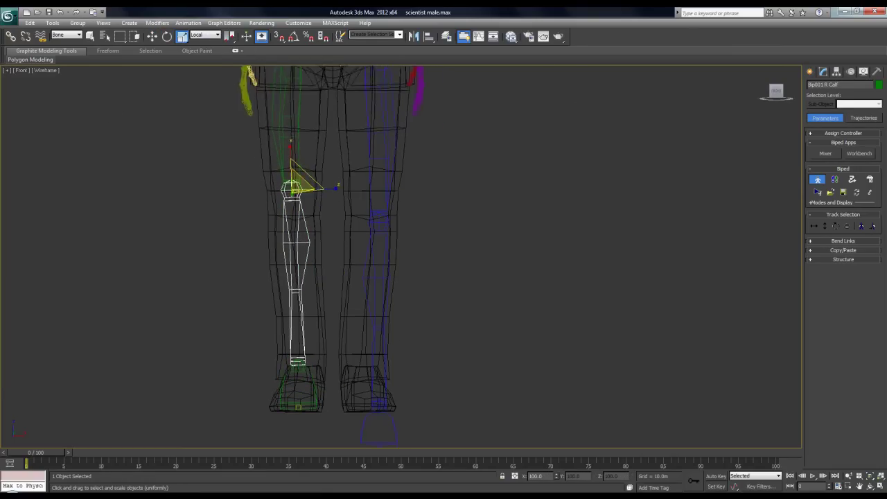
Step: In the side view, rotate the right thigh backward and the right calf forward about 11 degrees to follow the leg mesh
{"action": "scroll", "coordinate": [401, 257], "scroll_direction": "down", "scroll_amount": 2}
{"action": "middle_click_drag", "start_coordinate": [388, 229], "coordinate": [437, 161]}
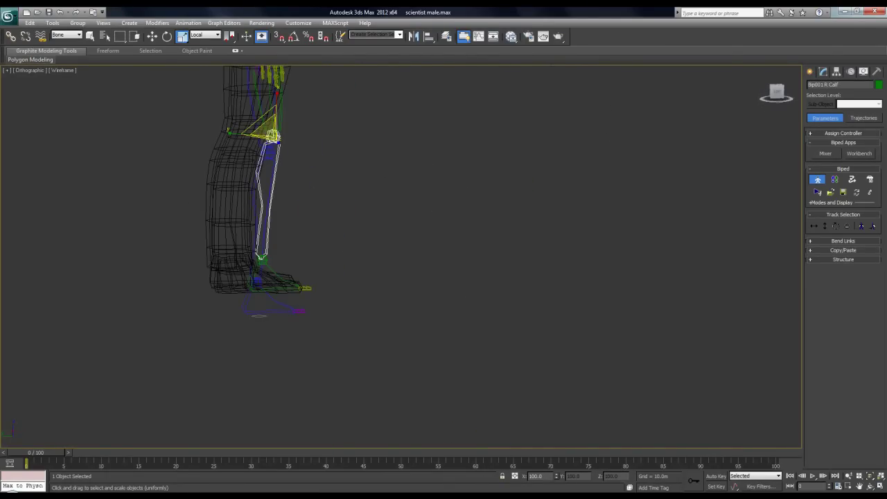
{"action": "key", "text": "l"}
{"action": "middle_click_drag", "start_coordinate": [401, 308], "coordinate": [363, 142]}
{"action": "scroll", "coordinate": [363, 142], "scroll_direction": "up", "scroll_amount": 2}
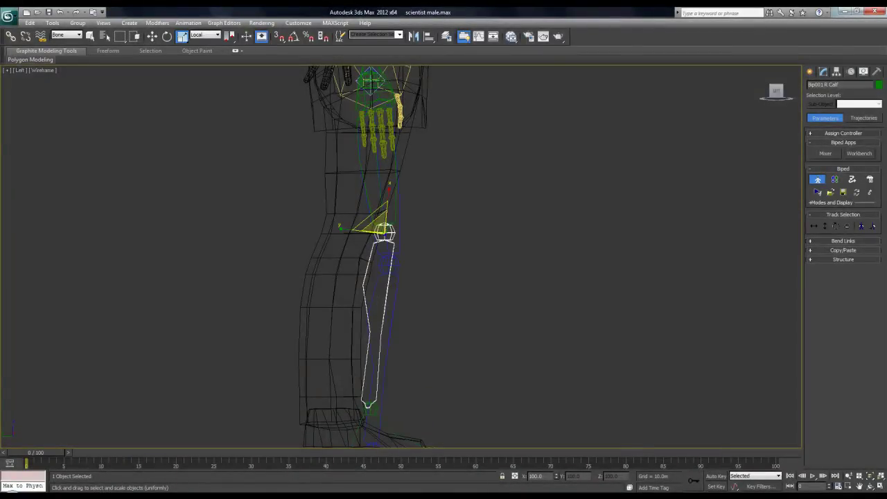
{"action": "left_click", "coordinate": [364, 182]}
{"action": "left_click", "coordinate": [167, 36]}
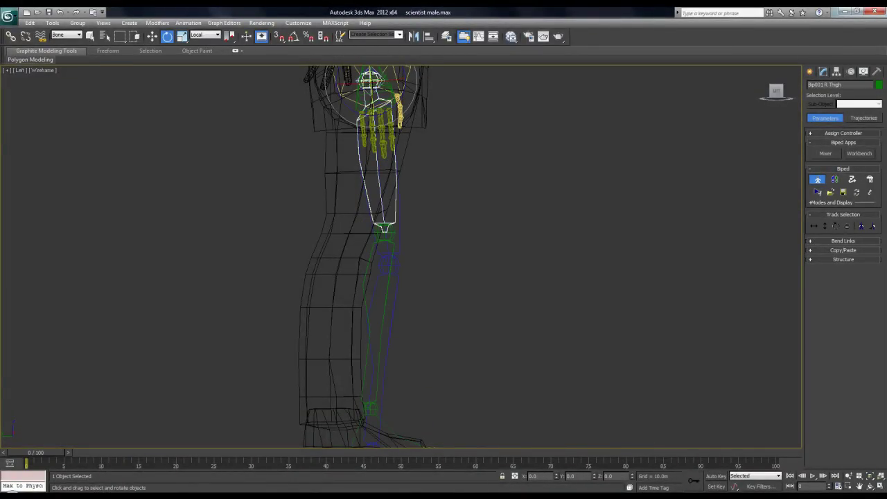
{"action": "left_click_drag", "start_coordinate": [381, 115], "coordinate": [363, 117]}
{"action": "key", "text": "Page_Down"}
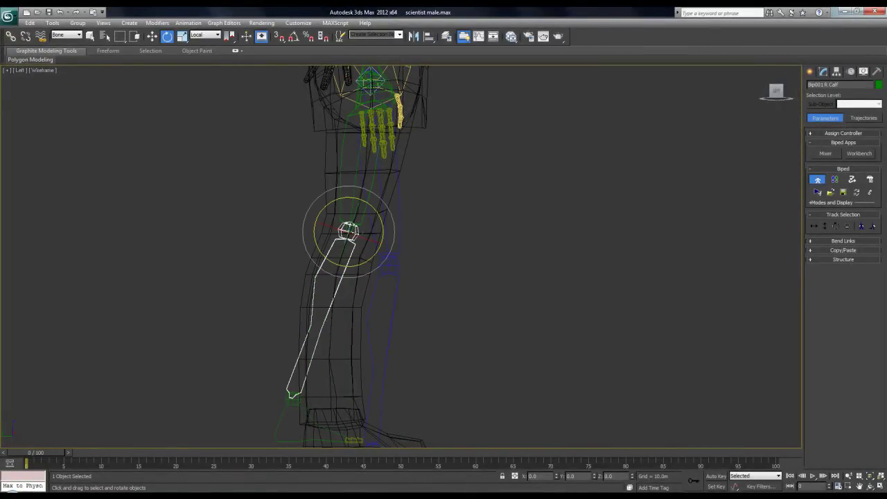
{"action": "left_click_drag", "start_coordinate": [375, 253], "coordinate": [384, 247]}
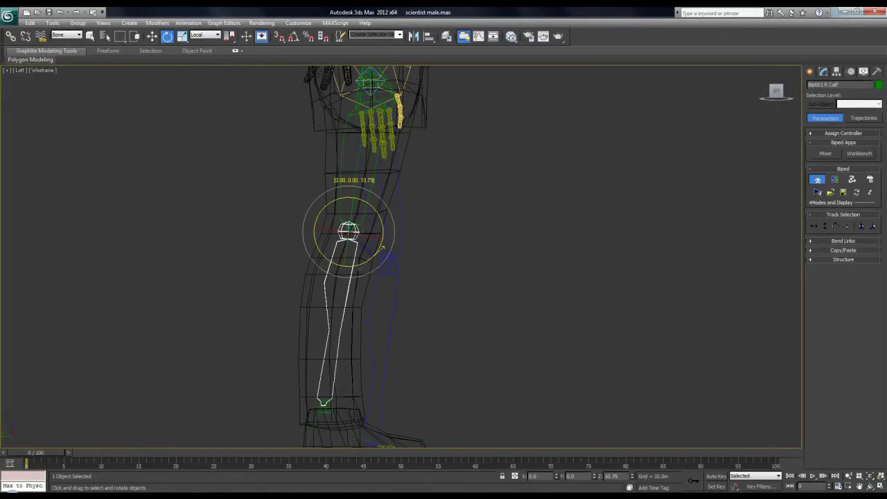
{"action": "middle_click_drag", "start_coordinate": [381, 248], "coordinate": [348, 118]}
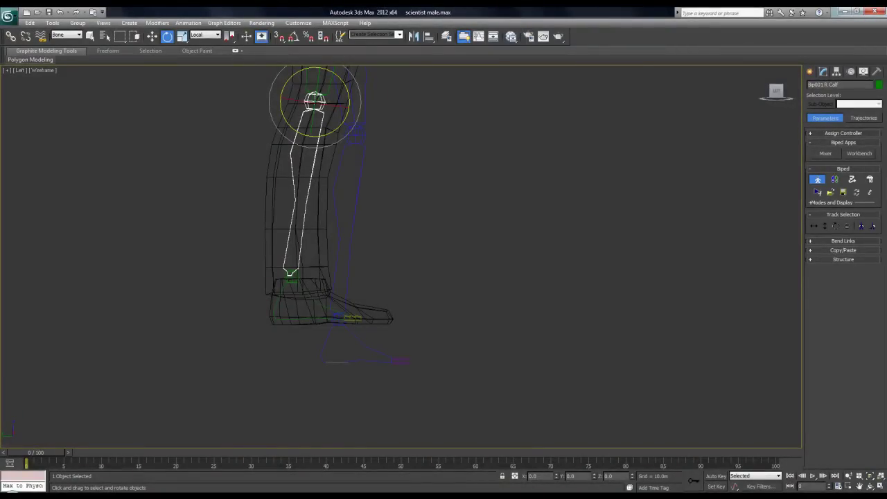
Step: Lengthen the right foot bone towards the shoe's toe, and shift it forward about 1.5 m
{"action": "left_click", "coordinate": [292, 279]}
{"action": "key", "text": "r"}
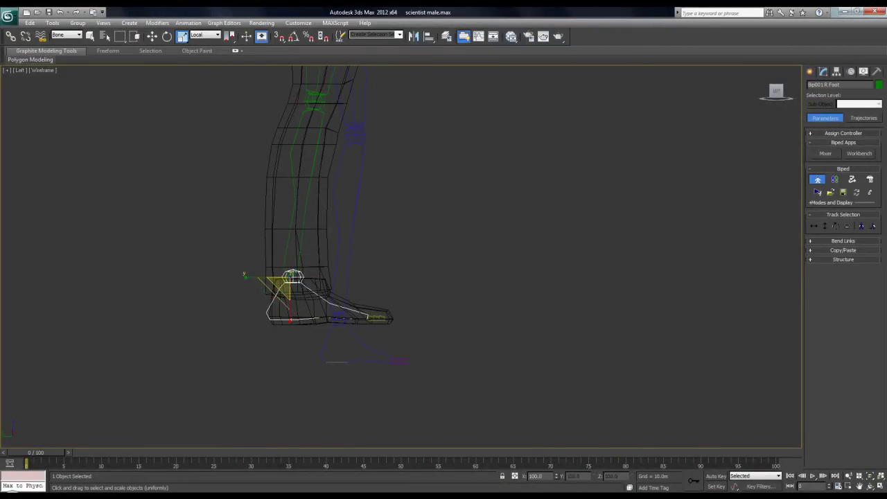
{"action": "key", "text": "w"}
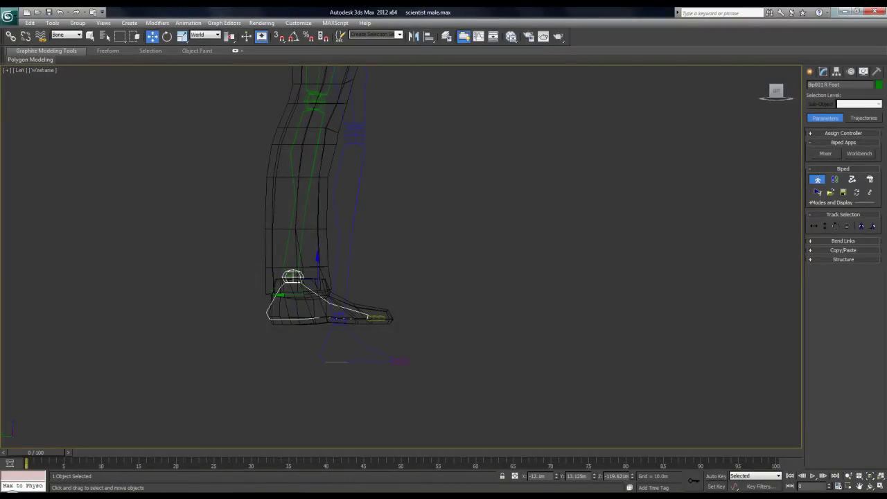
{"action": "left_click_drag", "start_coordinate": [294, 295], "coordinate": [299, 295]}
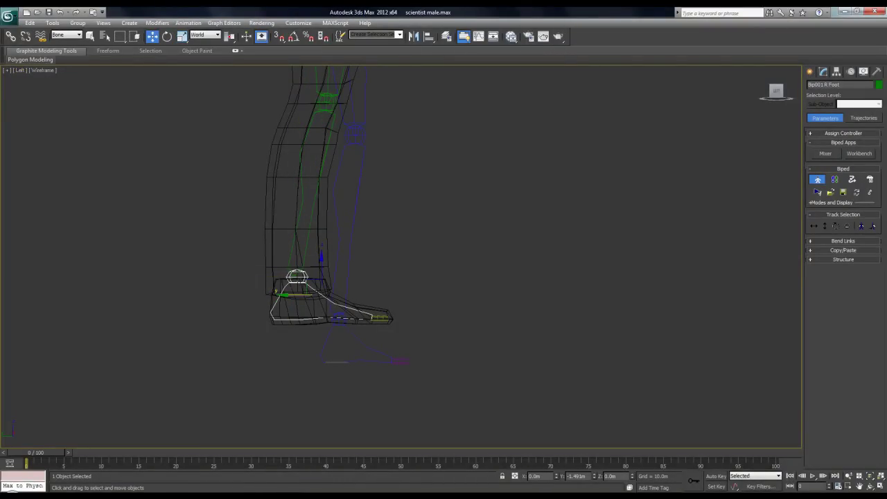
Step: Refine the right leg's bend by rotating the thigh slightly backward and the calf slightly forward inside the mesh
{"action": "middle_click_drag", "start_coordinate": [299, 295], "coordinate": [308, 438]}
{"action": "left_click", "coordinate": [326, 201]}
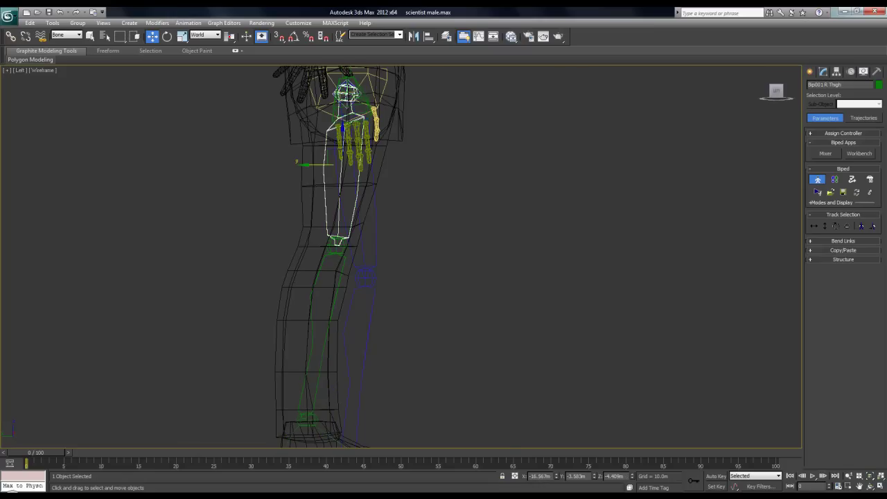
{"action": "key", "text": "e"}
{"action": "left_click_drag", "start_coordinate": [341, 129], "coordinate": [333, 126]}
{"action": "left_click", "coordinate": [314, 312]}
{"action": "left_click", "coordinate": [320, 312]}
{"action": "middle_click_drag", "start_coordinate": [321, 312], "coordinate": [318, 191]}
{"action": "left_click_drag", "start_coordinate": [340, 156], "coordinate": [352, 150]}
Step: Rotate the lowest spine bone backward in the side view so the upper body leans towards the mesh's back
{"action": "scroll", "coordinate": [352, 151], "scroll_direction": "down", "scroll_amount": 2}
{"action": "middle_click_drag", "start_coordinate": [352, 150], "coordinate": [355, 432]}
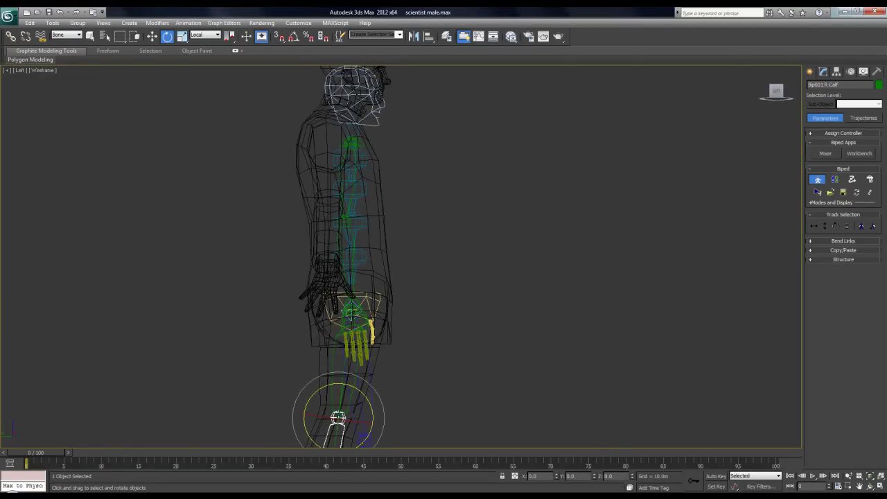
{"action": "left_click", "coordinate": [354, 260]}
{"action": "left_click_drag", "start_coordinate": [355, 247], "coordinate": [344, 248]}
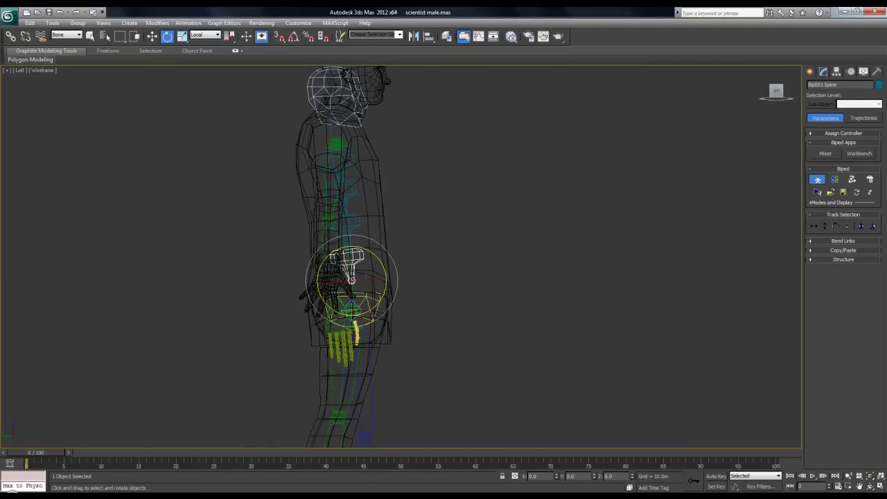
Step: Try to rotate the second spine bone from the bottom, and undo the change
{"action": "left_click", "coordinate": [353, 221]}
{"action": "left_click_drag", "start_coordinate": [352, 213], "coordinate": [336, 177]}
{"action": "left_click", "coordinate": [351, 186]}
{"action": "key", "text": "ctrl+z"}
Step: Lengthen the two uppermost spine bones in the front view to raise the biped's shoulders towards the mesh's shoulders
{"action": "left_click", "coordinate": [335, 176]}
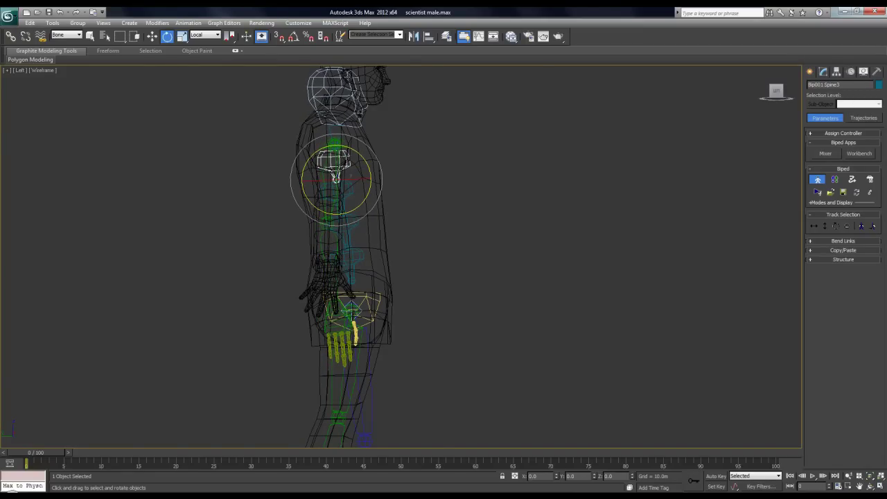
{"action": "key", "text": "f"}
{"action": "middle_click_drag", "start_coordinate": [410, 103], "coordinate": [384, 210]}
{"action": "scroll", "coordinate": [384, 210], "scroll_direction": "up", "scroll_amount": 2}
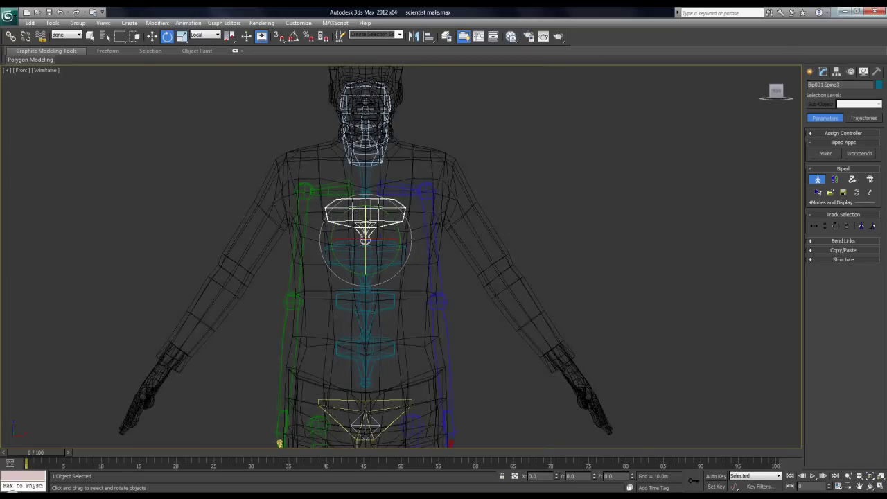
{"action": "key", "text": "r"}
{"action": "left_click_drag", "start_coordinate": [365, 279], "coordinate": [366, 292]}
{"action": "left_click", "coordinate": [374, 267]}
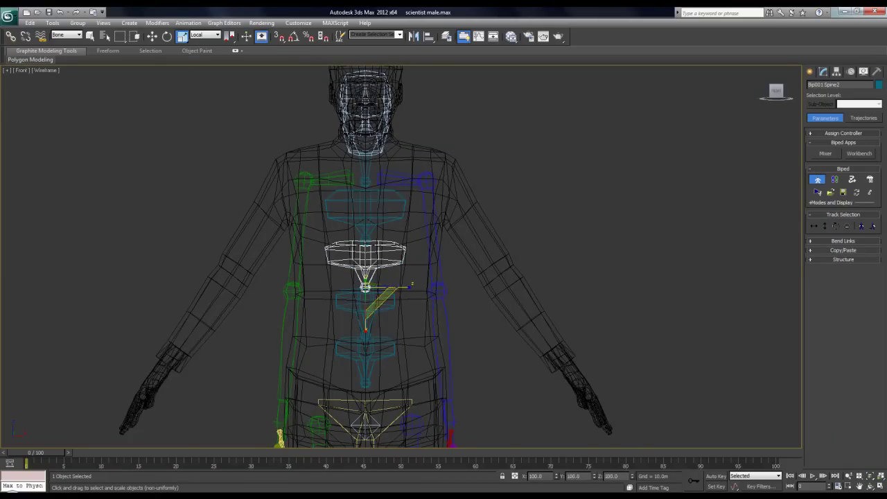
{"action": "left_click_drag", "start_coordinate": [365, 323], "coordinate": [366, 335]}
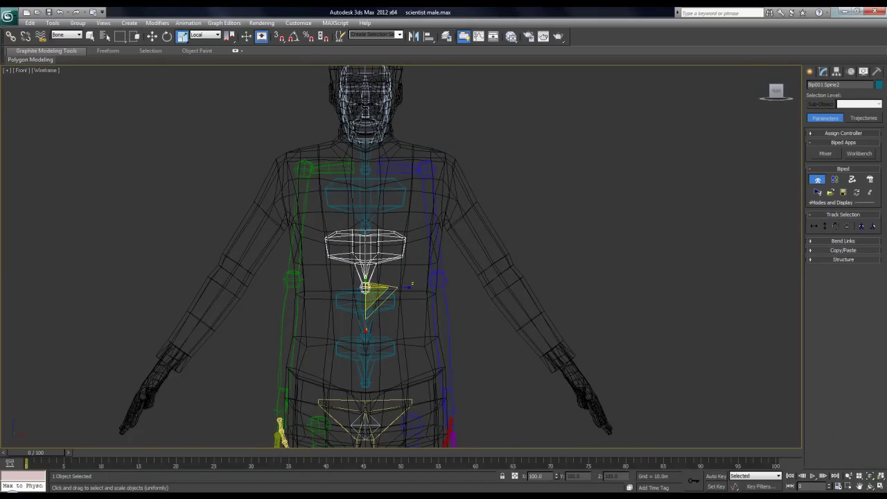
Step: Lengthen the lowest spine bone slightly to raise the upper body a little more
{"action": "left_click", "coordinate": [366, 300]}
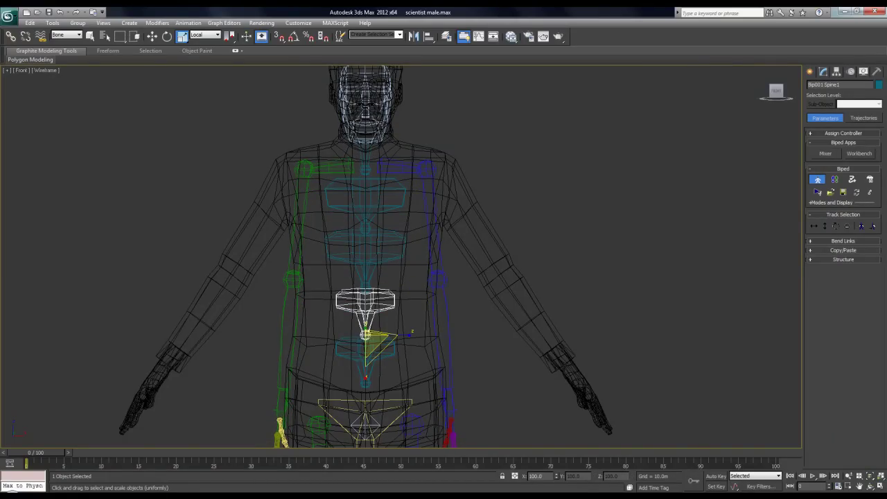
{"action": "left_click", "coordinate": [366, 349]}
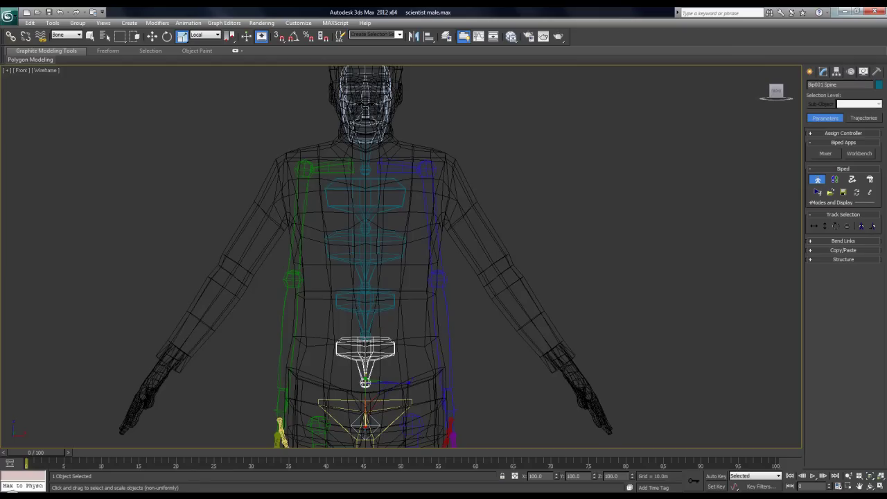
{"action": "left_click_drag", "start_coordinate": [365, 417], "coordinate": [366, 423]}
Step: Try to widen the second spine bone from the bottom, and undo the scaling
{"action": "left_click", "coordinate": [371, 299]}
{"action": "left_click_drag", "start_coordinate": [410, 330], "coordinate": [460, 330]}
{"action": "key", "text": "ctrl+z"}
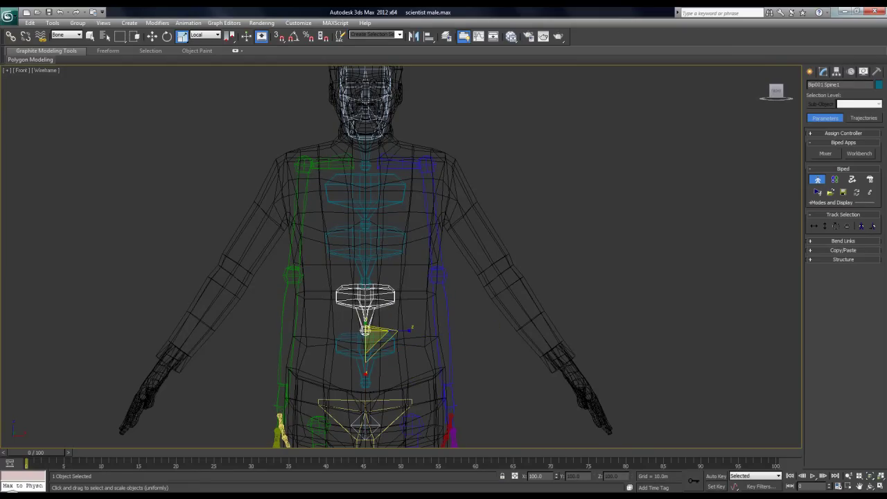
Step: Rotate the right upper arm bone slightly away from the torso in the front view
{"action": "left_click", "coordinate": [303, 201]}
{"action": "middle_click_drag", "start_coordinate": [303, 201], "coordinate": [329, 179]}
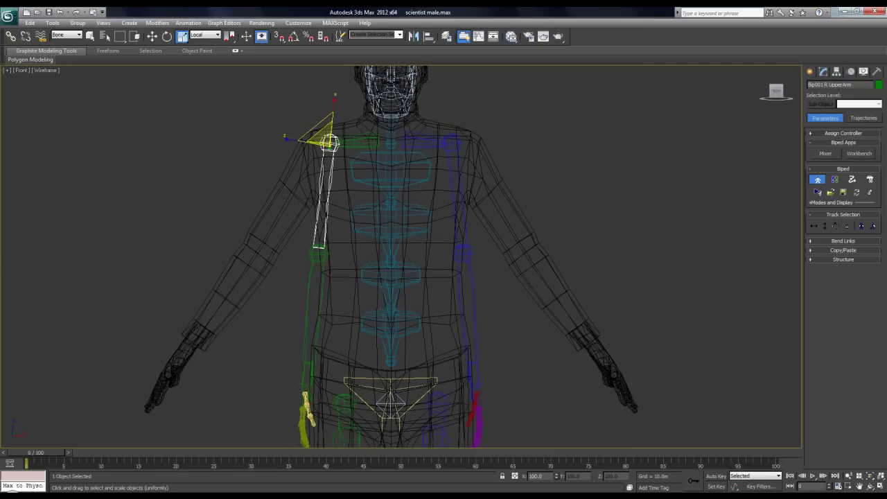
{"action": "left_click", "coordinate": [167, 36]}
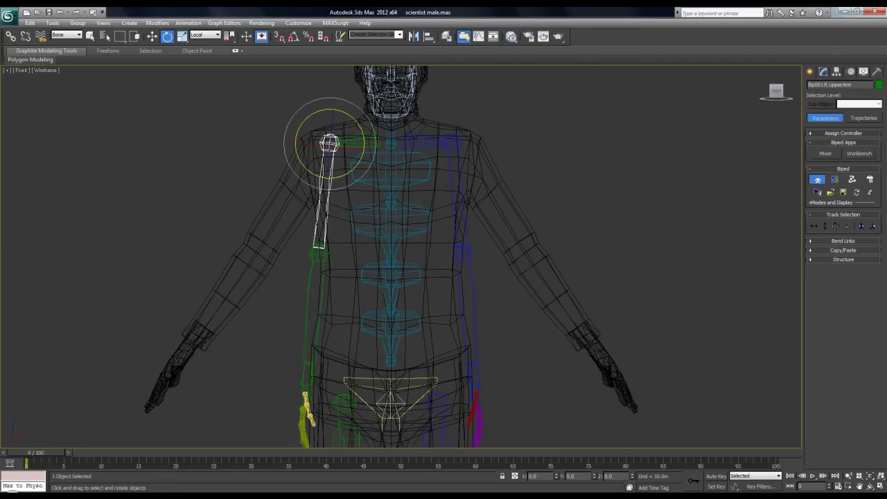
{"action": "left_click_drag", "start_coordinate": [346, 177], "coordinate": [342, 179]}
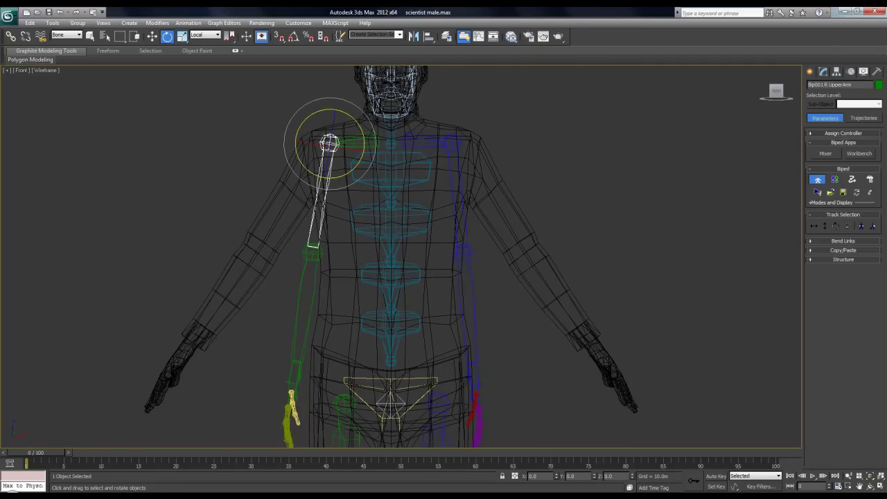
Step: Rotate the right clavicle downwards and lengthen it so the shoulder joint reaches the mesh's shoulder
{"action": "left_click", "coordinate": [371, 142]}
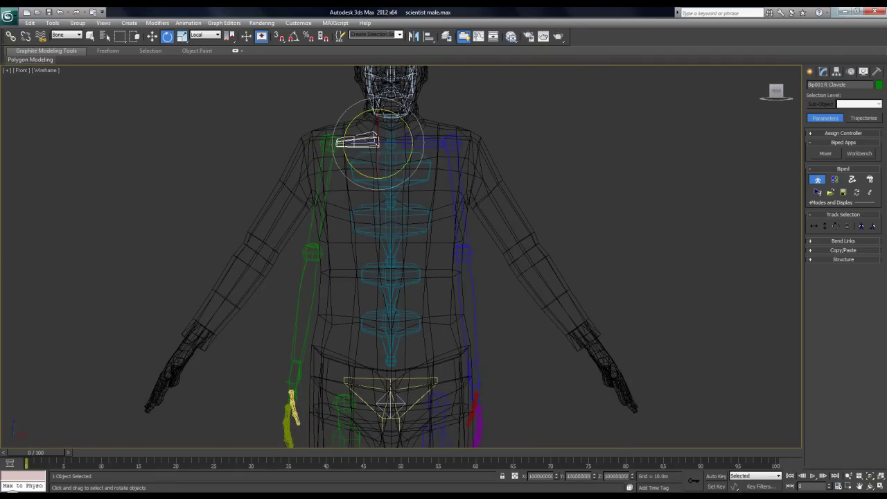
{"action": "left_click_drag", "start_coordinate": [410, 132], "coordinate": [403, 112]}
{"action": "key", "text": "Page_Down"}
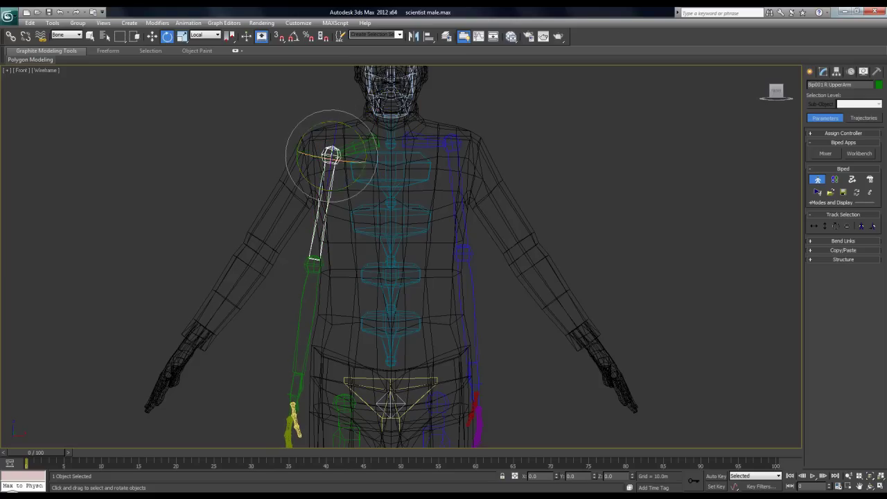
{"action": "key", "text": "r"}
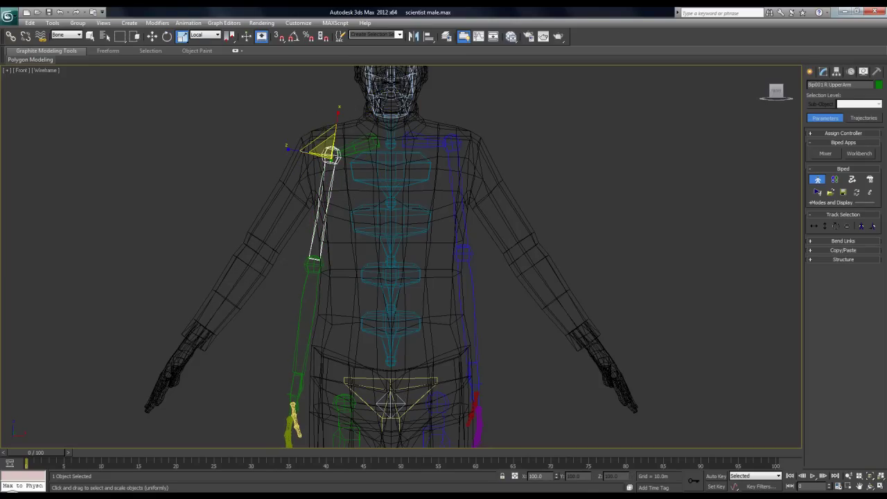
{"action": "left_click", "coordinate": [359, 146]}
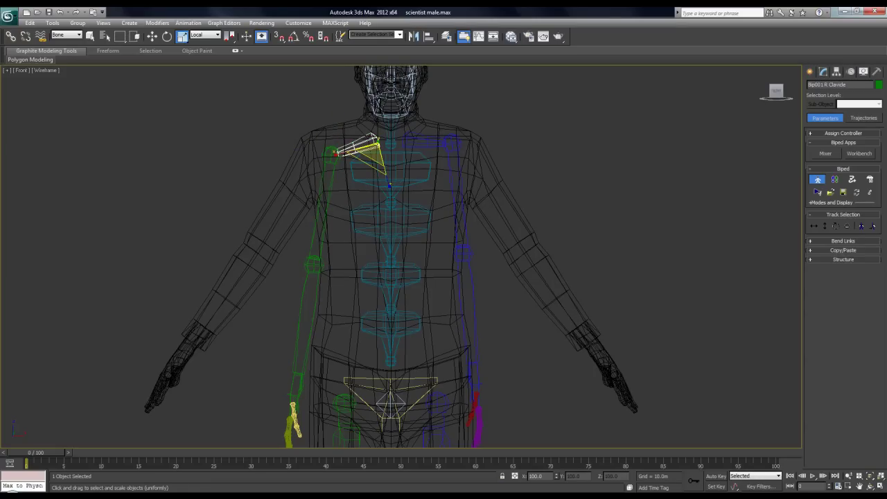
{"action": "left_click_drag", "start_coordinate": [373, 152], "coordinate": [373, 139]}
Step: Rotate the right upper arm outwards to follow the mesh's arm and fine-tune its length towards the elbow
{"action": "left_click", "coordinate": [310, 194]}
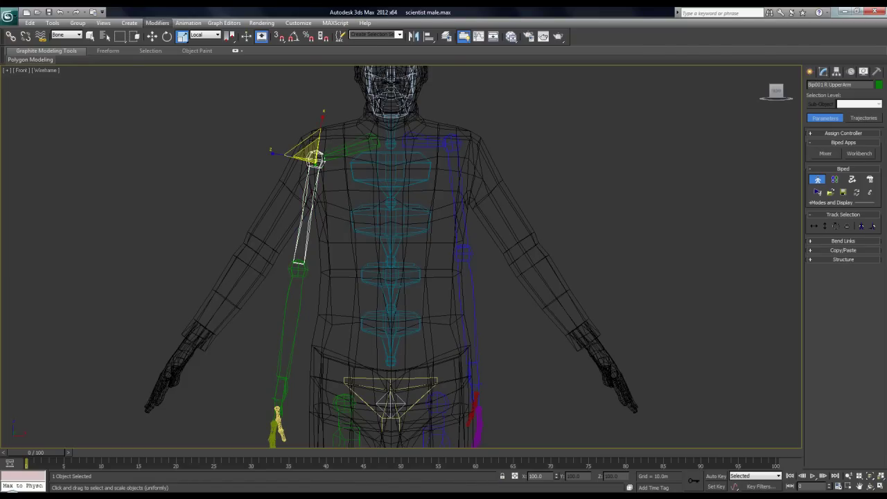
{"action": "left_click", "coordinate": [167, 37]}
{"action": "left_click_drag", "start_coordinate": [341, 184], "coordinate": [328, 196]}
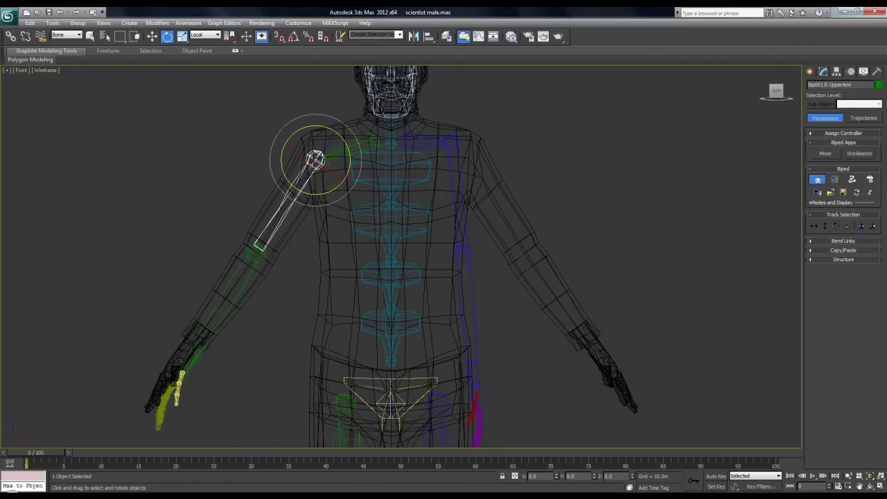
{"action": "key", "text": "r"}
{"action": "left_click_drag", "start_coordinate": [332, 136], "coordinate": [330, 140]}
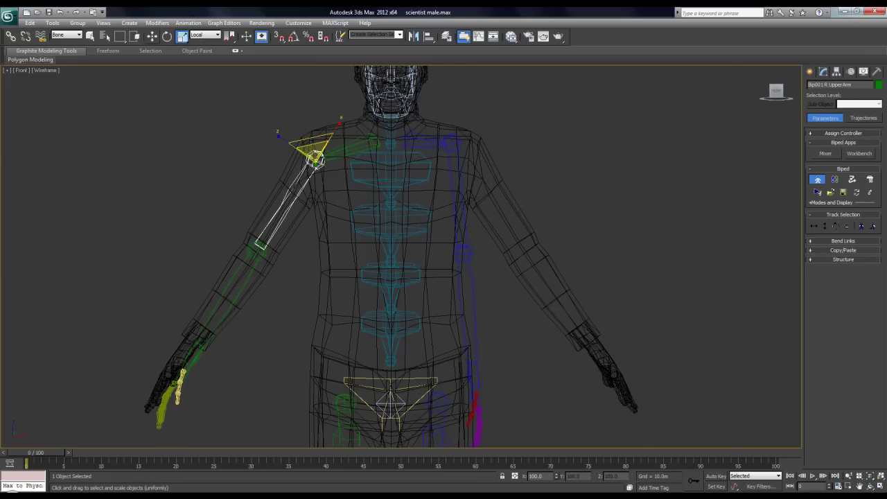
{"action": "key", "text": "e"}
{"action": "left_click_drag", "start_coordinate": [321, 195], "coordinate": [322, 195]}
Step: Shorten the right clavicle slightly and rotate the upper arm a little further outwards to line the arm up with the sleeve
{"action": "middle_click_drag", "start_coordinate": [323, 194], "coordinate": [327, 172]}
{"action": "left_click", "coordinate": [354, 126]}
{"action": "left_click", "coordinate": [182, 37]}
{"action": "left_click_drag", "start_coordinate": [340, 132], "coordinate": [345, 130]}
{"action": "left_click", "coordinate": [304, 169]}
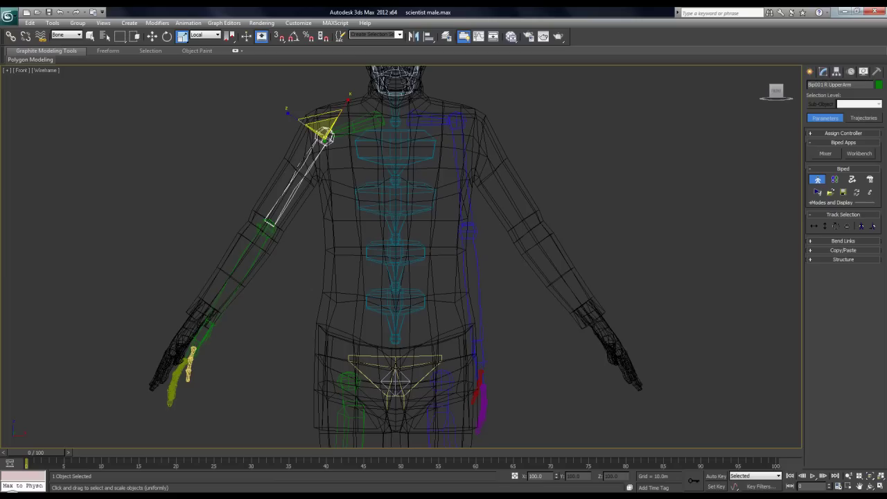
{"action": "left_click", "coordinate": [167, 37]}
{"action": "left_click_drag", "start_coordinate": [331, 172], "coordinate": [326, 172]}
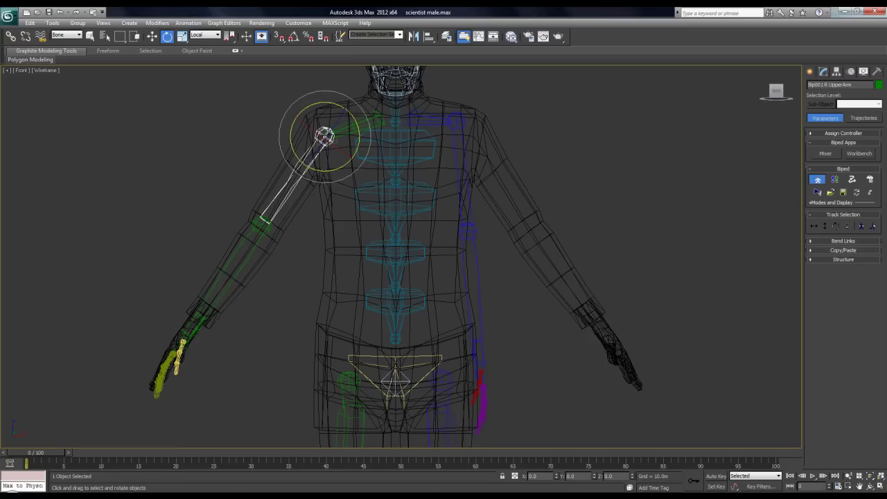
Step: Rotate the right clavicle from an overhead view to bring the shoulder joint into line with the mesh's shoulder
{"action": "middle_click_drag", "start_coordinate": [389, 326], "coordinate": [364, 173]}
{"action": "scroll", "coordinate": [375, 228], "scroll_direction": "down", "scroll_amount": 5}
{"action": "middle_click_drag", "start_coordinate": [375, 229], "coordinate": [444, 351], "text": "alt"}
{"action": "scroll", "coordinate": [402, 260], "scroll_direction": "up", "scroll_amount": 4}
{"action": "scroll", "coordinate": [402, 257], "scroll_direction": "up", "scroll_amount": 3}
{"action": "middle_click_drag", "start_coordinate": [403, 260], "coordinate": [400, 333], "text": "alt"}
{"action": "middle_click_drag", "start_coordinate": [400, 277], "coordinate": [331, 337]}
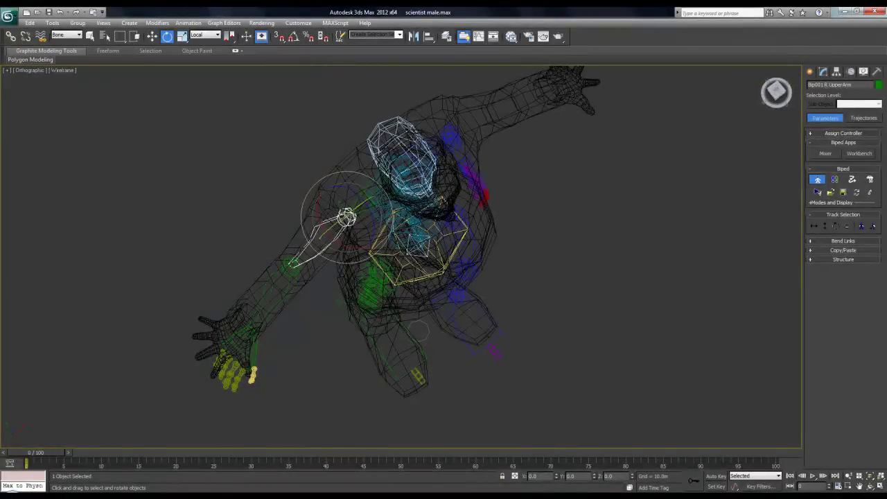
{"action": "left_click", "coordinate": [369, 195]}
{"action": "left_click_drag", "start_coordinate": [366, 199], "coordinate": [362, 192]}
Step: Try a further small rotation of the right clavicle from a side angle, and undo it
{"action": "middle_click_drag", "start_coordinate": [418, 331], "coordinate": [439, 289], "text": "alt"}
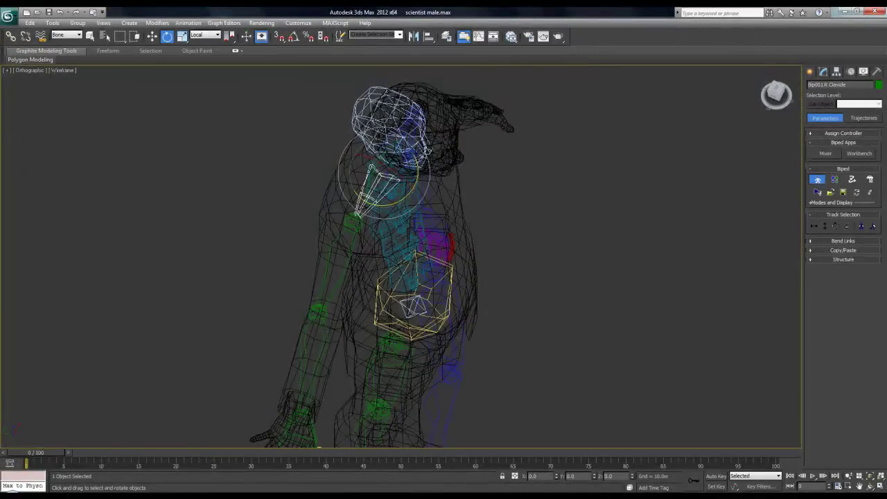
{"action": "left_click_drag", "start_coordinate": [386, 213], "coordinate": [386, 210]}
{"action": "key", "text": "ctrl+z"}
Step: Rotate the right forearm bone so it runs through the mesh's forearm towards the wrist
{"action": "middle_click_drag", "start_coordinate": [386, 210], "coordinate": [395, 180], "text": "alt"}
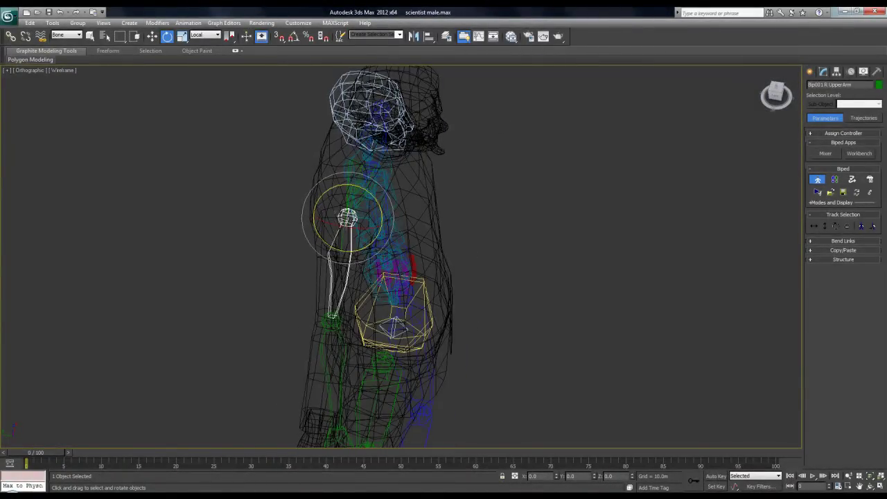
{"action": "left_click", "coordinate": [341, 352]}
{"action": "left_click_drag", "start_coordinate": [357, 344], "coordinate": [350, 354]}
{"action": "middle_click_drag", "start_coordinate": [350, 353], "coordinate": [381, 217], "text": "alt"}
{"action": "scroll", "coordinate": [391, 231], "scroll_direction": "up", "scroll_amount": 5}
{"action": "scroll", "coordinate": [392, 256], "scroll_direction": "down", "scroll_amount": 4}
{"action": "mouse_move", "coordinate": [391, 256]}
{"action": "middle_mouse_down", "text": "alt"}
{"action": "mouse_move", "coordinate": [355, 236]}
{"action": "mouse_move", "coordinate": [385, 247]}
{"action": "middle_mouse_up", "text": "alt"}
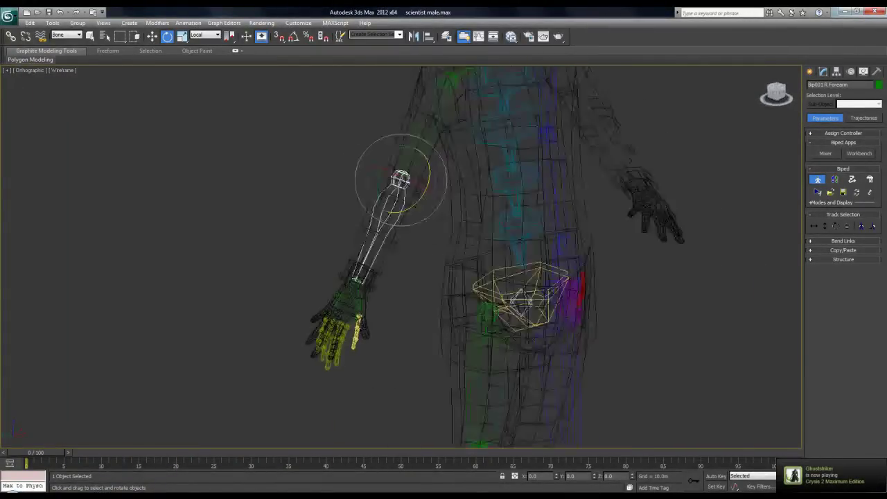
Step: Scale the right hand bone down slightly along its length to fit the mesh's palm
{"action": "key", "text": "r"}
{"action": "middle_click_drag", "start_coordinate": [413, 291], "coordinate": [396, 304], "text": "alt"}
{"action": "scroll", "coordinate": [396, 303], "scroll_direction": "up", "scroll_amount": 4}
{"action": "scroll", "coordinate": [400, 257], "scroll_direction": "down", "scroll_amount": 3}
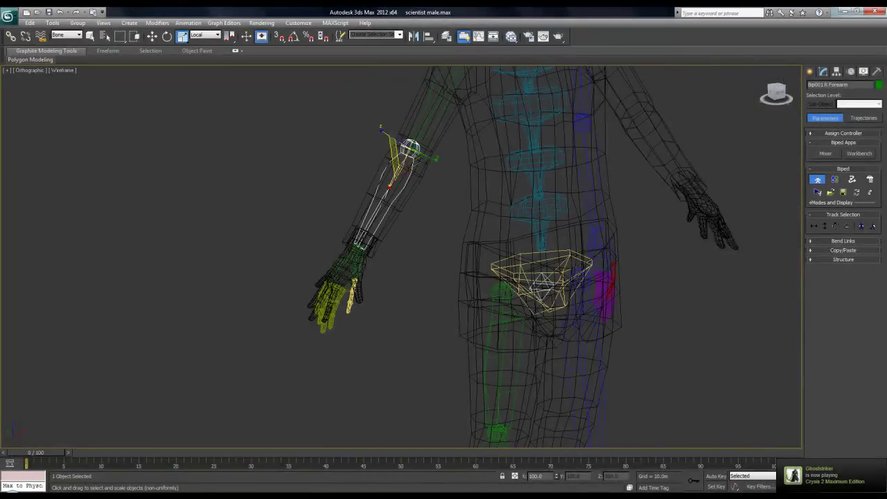
{"action": "middle_click_drag", "start_coordinate": [412, 149], "coordinate": [385, 151], "text": "alt"}
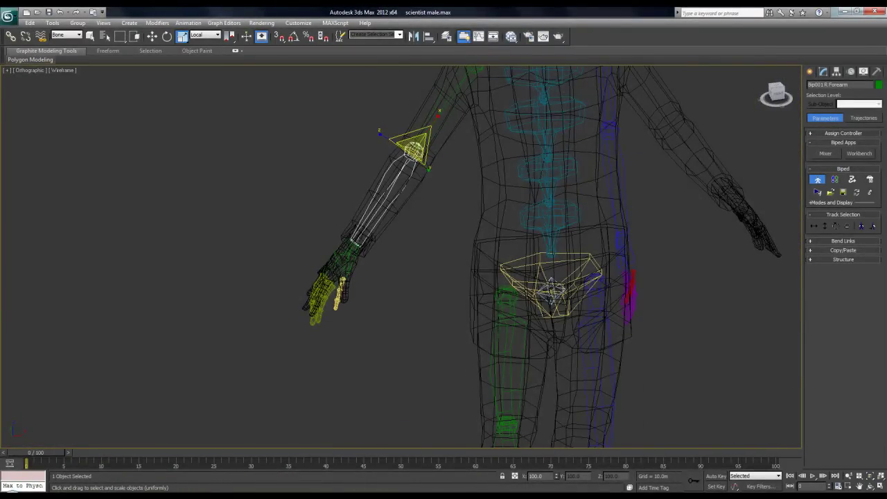
{"action": "scroll", "coordinate": [402, 257], "scroll_direction": "down", "scroll_amount": 5}
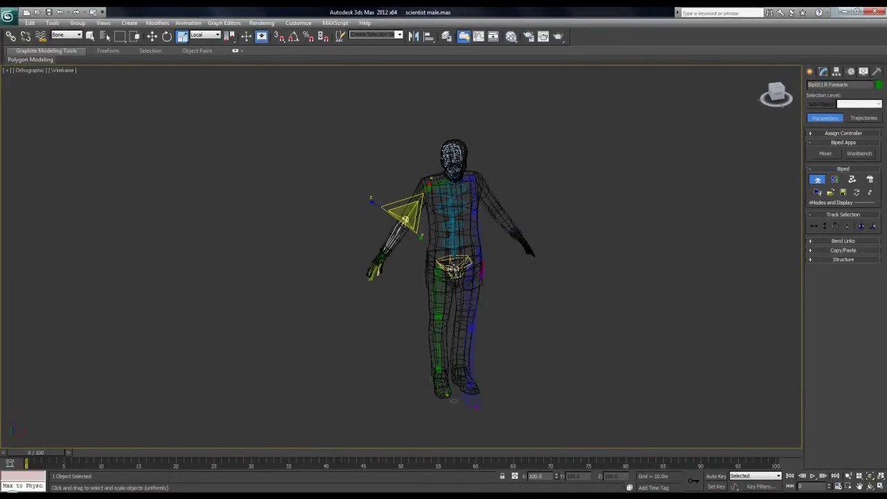
{"action": "scroll", "coordinate": [402, 255], "scroll_direction": "up", "scroll_amount": 6}
{"action": "middle_click_drag", "start_coordinate": [377, 256], "coordinate": [333, 229], "text": "alt"}
{"action": "scroll", "coordinate": [339, 261], "scroll_direction": "up", "scroll_amount": 2}
{"action": "left_click", "coordinate": [380, 279]}
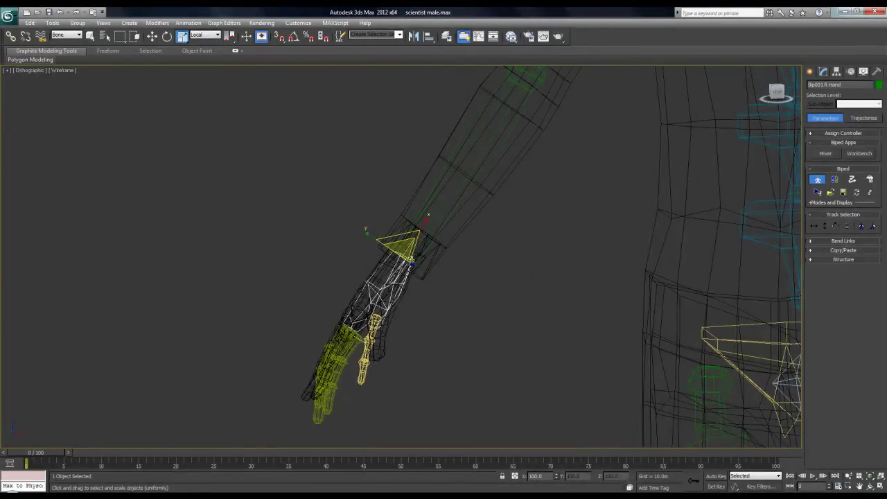
{"action": "left_click_drag", "start_coordinate": [421, 229], "coordinate": [416, 238]}
Step: Rotate the right hand bone at the wrist so its finger bones point along the mesh's fingers
{"action": "middle_click_drag", "start_coordinate": [409, 256], "coordinate": [416, 300], "text": "alt"}
{"action": "scroll", "coordinate": [410, 300], "scroll_direction": "up", "scroll_amount": 4}
{"action": "scroll", "coordinate": [412, 216], "scroll_direction": "down", "scroll_amount": 3}
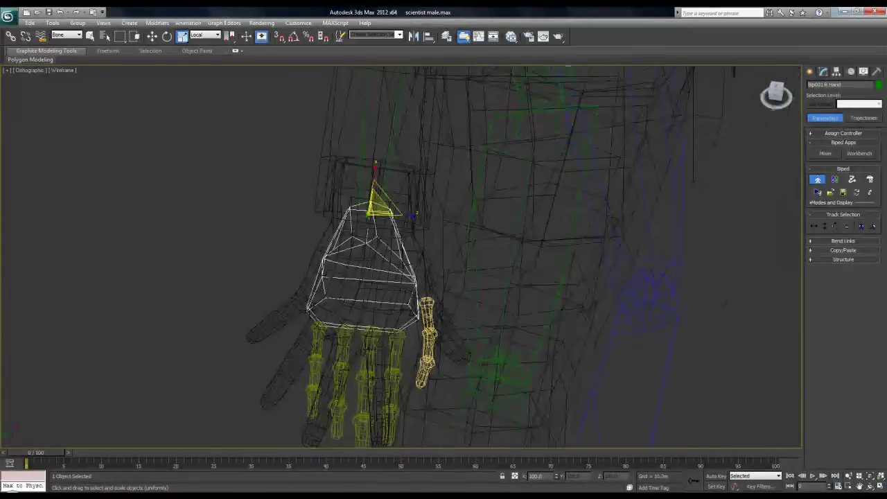
{"action": "middle_click_drag", "start_coordinate": [412, 216], "coordinate": [413, 144]}
{"action": "key", "text": "e"}
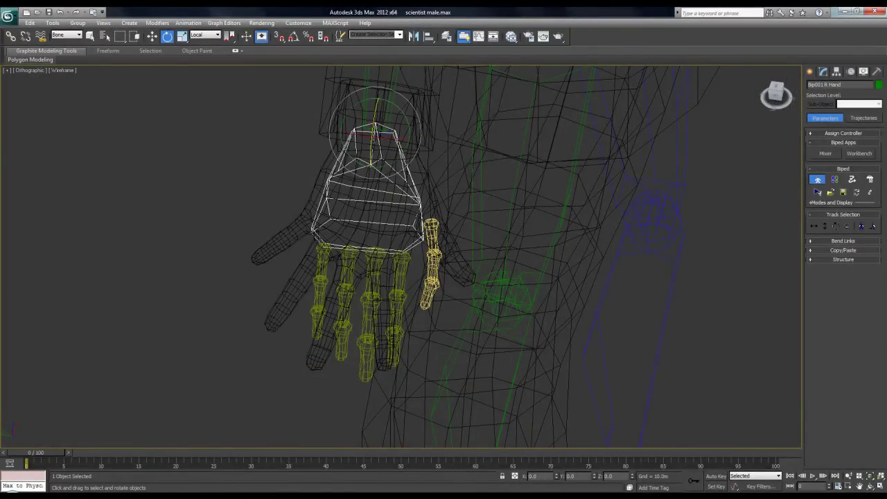
{"action": "left_click_drag", "start_coordinate": [405, 152], "coordinate": [398, 164]}
{"action": "mouse_move", "coordinate": [398, 164]}
{"action": "middle_mouse_down", "text": "alt"}
{"action": "mouse_move", "coordinate": [380, 144]}
{"action": "mouse_move", "coordinate": [402, 152]}
{"action": "middle_mouse_up", "text": "alt"}
Step: Rotate the right thumb's base bone outwards along the mesh's thumb and shift it slightly along the world X axis
{"action": "left_click", "coordinate": [423, 240]}
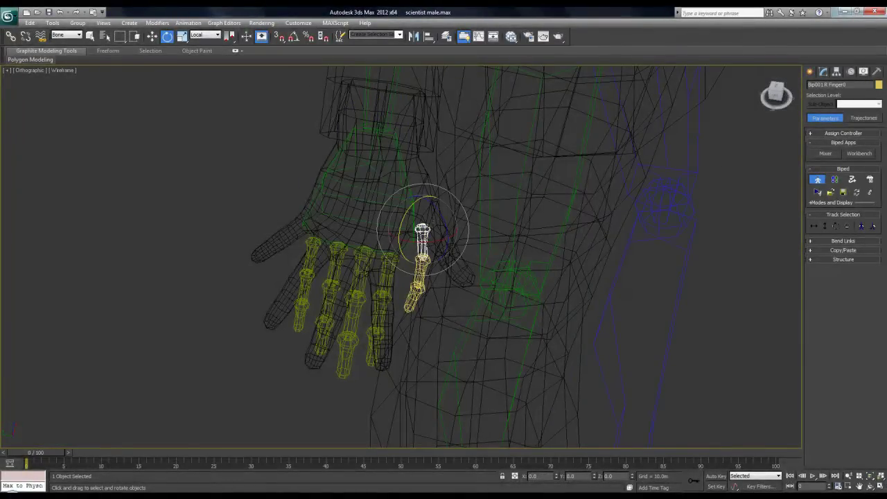
{"action": "left_click_drag", "start_coordinate": [446, 232], "coordinate": [445, 211]}
{"action": "left_click_drag", "start_coordinate": [402, 242], "coordinate": [410, 249]}
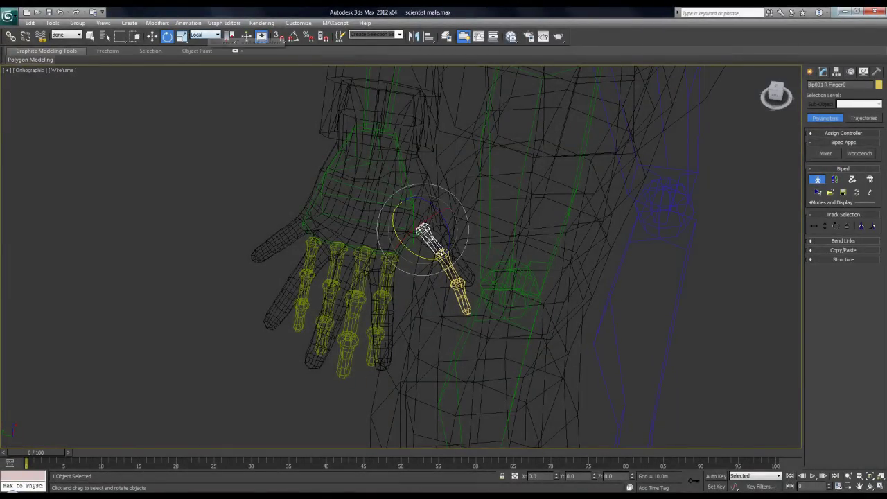
{"action": "left_click", "coordinate": [152, 36]}
{"action": "middle_click_drag", "start_coordinate": [444, 243], "coordinate": [333, 238], "text": "alt"}
{"action": "left_click_drag", "start_coordinate": [457, 240], "coordinate": [460, 240]}
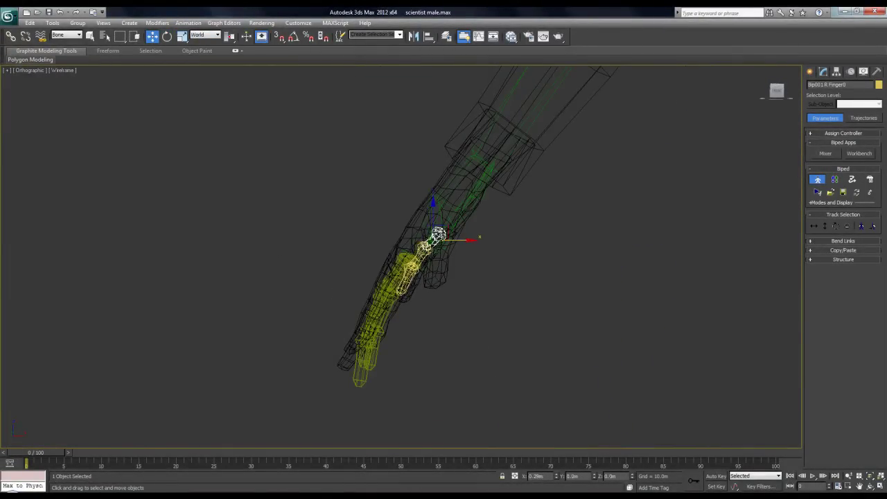
{"action": "middle_click_drag", "start_coordinate": [444, 243], "coordinate": [496, 262], "text": "alt"}
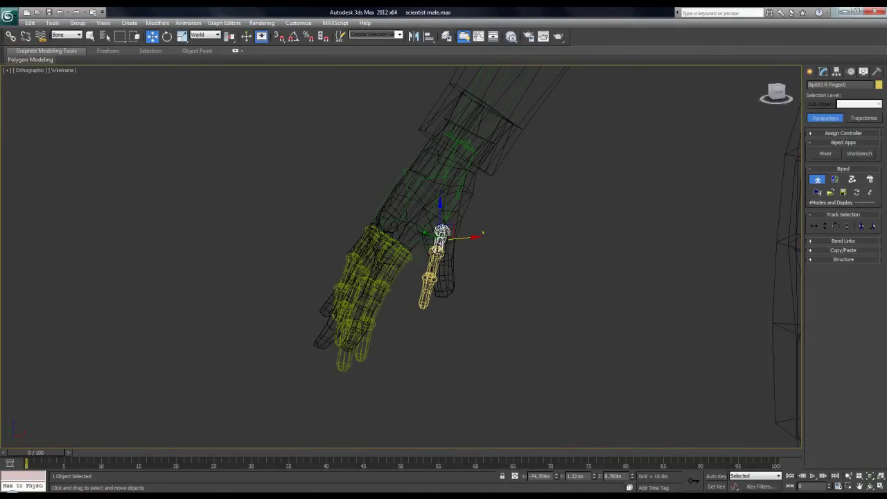
Step: Rotate the right thumb's base bone further into the mesh's thumb and move it to about X -75.2 m, Z 10.0 m
{"action": "key", "text": "e"}
{"action": "left_click_drag", "start_coordinate": [454, 254], "coordinate": [473, 253]}
{"action": "middle_click_drag", "start_coordinate": [472, 252], "coordinate": [554, 248], "text": "alt"}
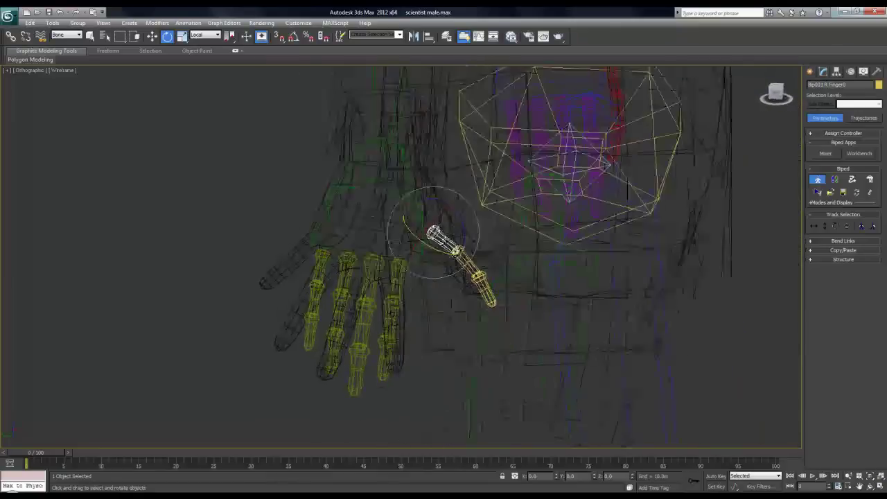
{"action": "middle_click_drag", "start_coordinate": [468, 241], "coordinate": [416, 251], "text": "alt"}
{"action": "left_click", "coordinate": [152, 36]}
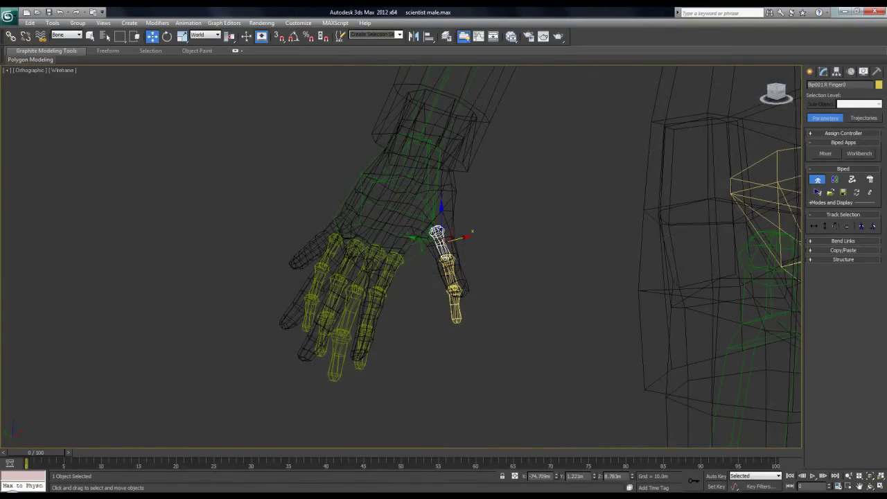
{"action": "middle_click_drag", "start_coordinate": [443, 208], "coordinate": [399, 232], "text": "alt"}
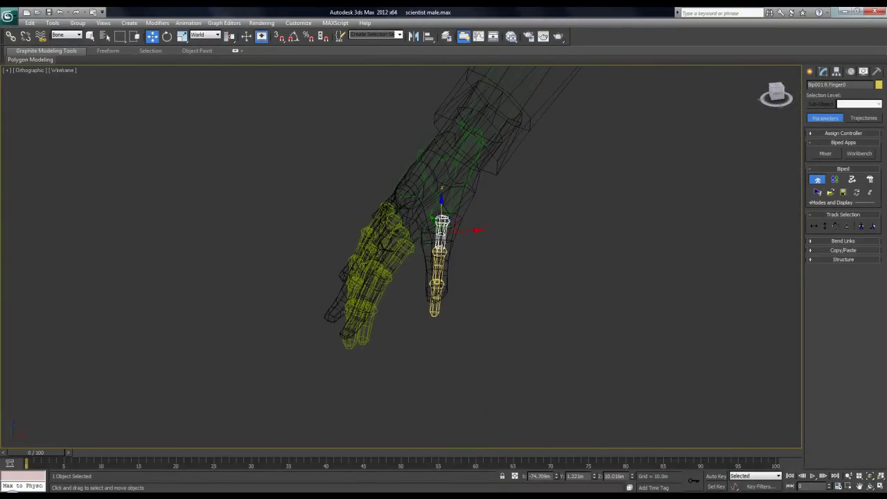
{"action": "left_click_drag", "start_coordinate": [470, 231], "coordinate": [467, 232]}
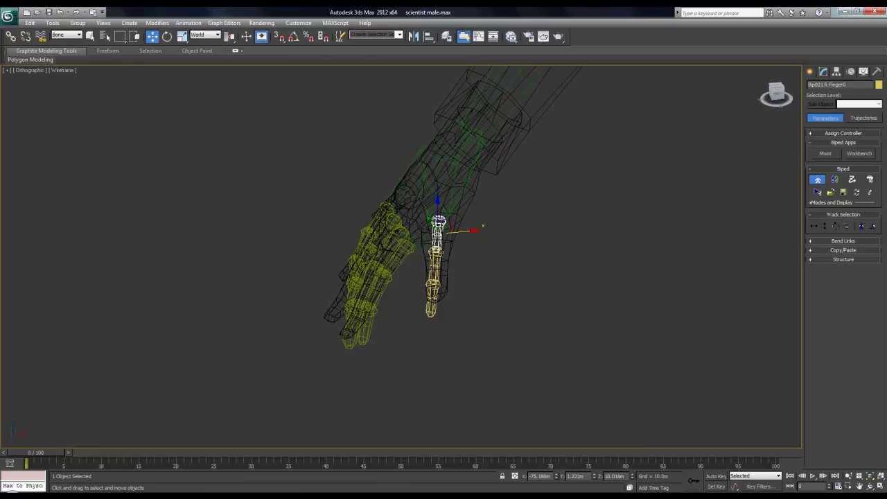
Step: Rotate the right thumb's tip bone outwards along the mesh's thumb and shorten the middle thumb bone slightly
{"action": "key", "text": "e"}
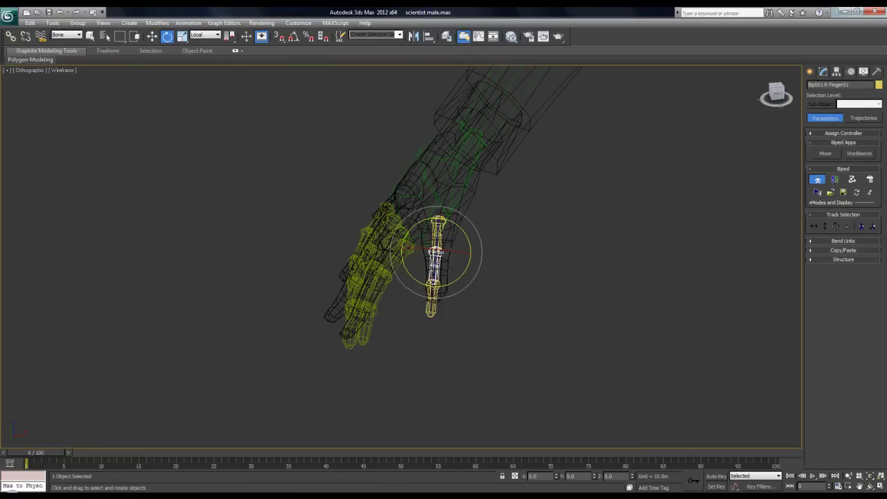
{"action": "middle_click_drag", "start_coordinate": [468, 274], "coordinate": [525, 269], "text": "alt"}
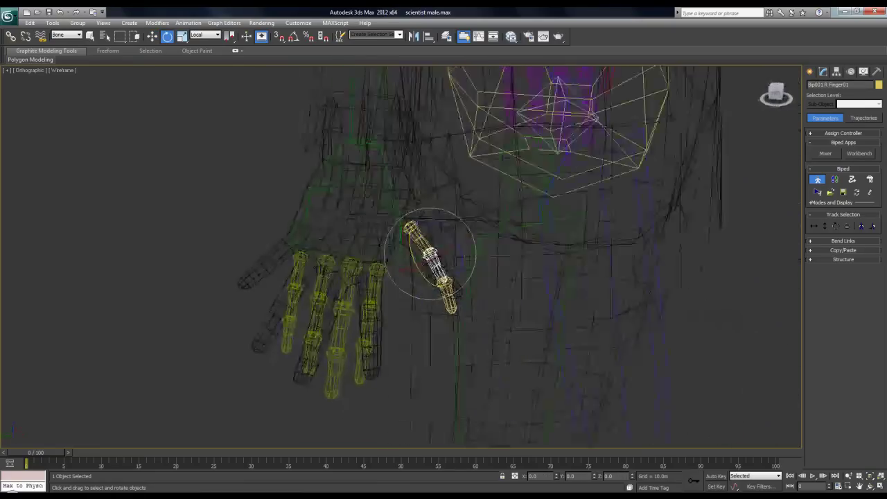
{"action": "scroll", "coordinate": [525, 269], "scroll_direction": "up", "scroll_amount": 2}
{"action": "left_click", "coordinate": [469, 310]}
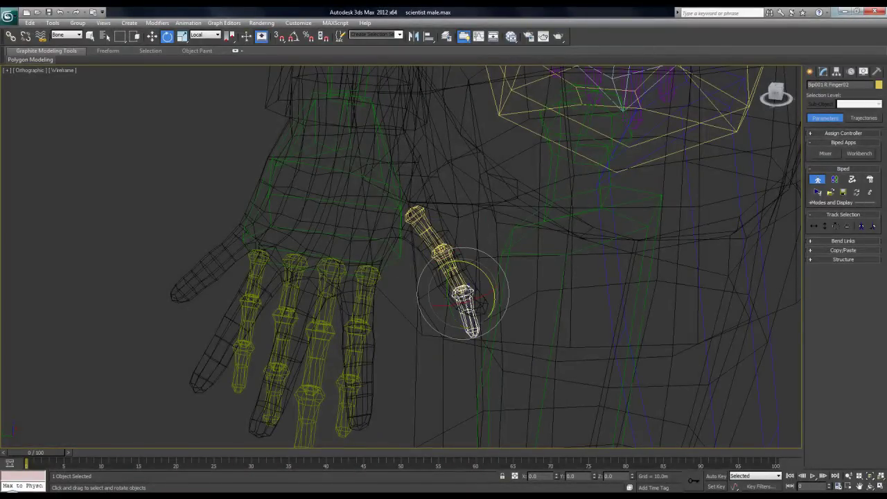
{"action": "key", "text": "Page_Up"}
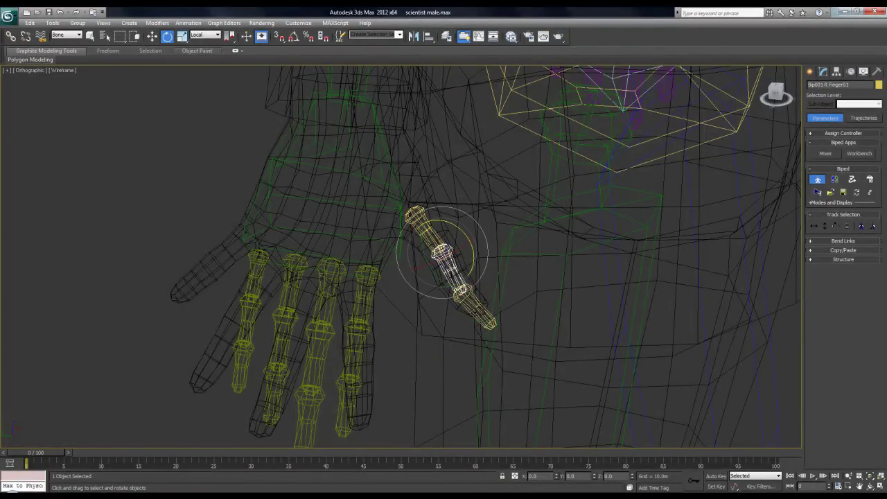
{"action": "key", "text": "r"}
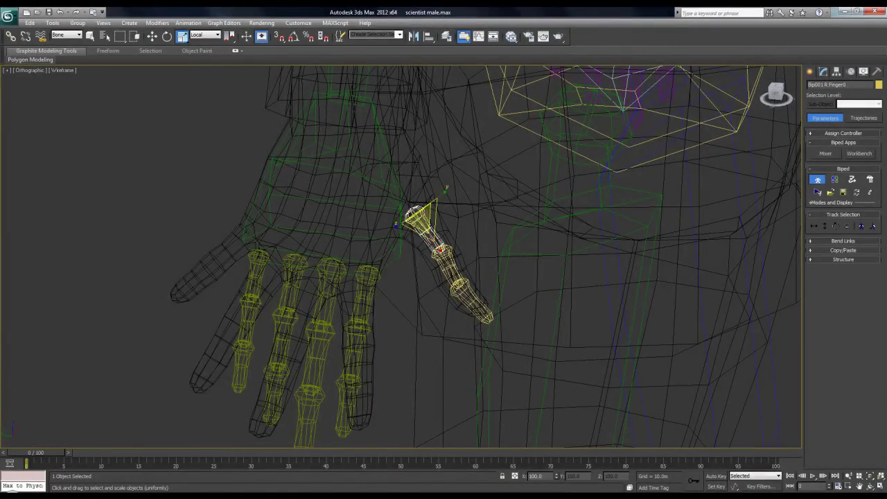
Step: Shorten the right thumb's base bone to about 81% along its local X axis
{"action": "left_click_drag", "start_coordinate": [441, 249], "coordinate": [435, 242]}
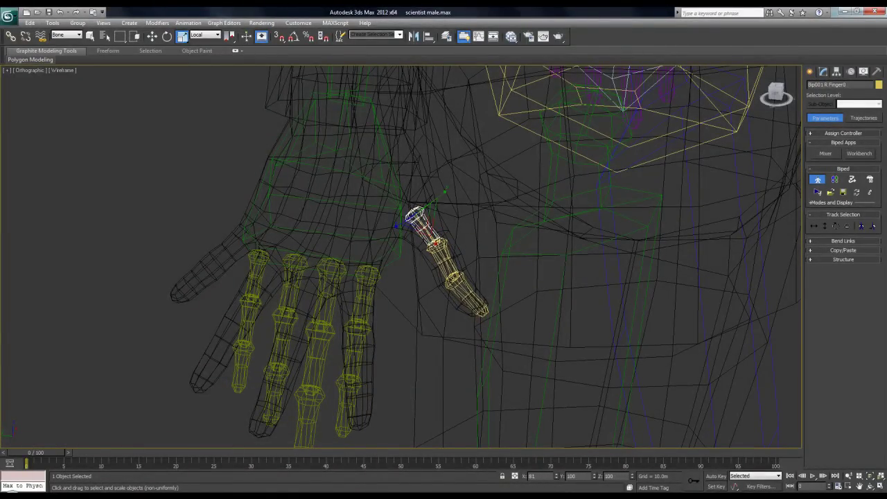
{"action": "left_click", "coordinate": [444, 254]}
{"action": "left_click", "coordinate": [471, 296]}
{"action": "scroll", "coordinate": [470, 296], "scroll_direction": "down", "scroll_amount": 4}
{"action": "middle_click_drag", "start_coordinate": [471, 296], "coordinate": [568, 250], "text": "alt"}
{"action": "scroll", "coordinate": [506, 257], "scroll_direction": "up", "scroll_amount": 4}
Step: Move the right little finger's base bone outwards to the mesh's little finger, at about X -76.0 m, Y 18.3 m
{"action": "left_click", "coordinate": [340, 283]}
{"action": "middle_click_drag", "start_coordinate": [341, 283], "coordinate": [310, 283], "text": "alt"}
{"action": "key", "text": "e"}
{"action": "key", "text": "w"}
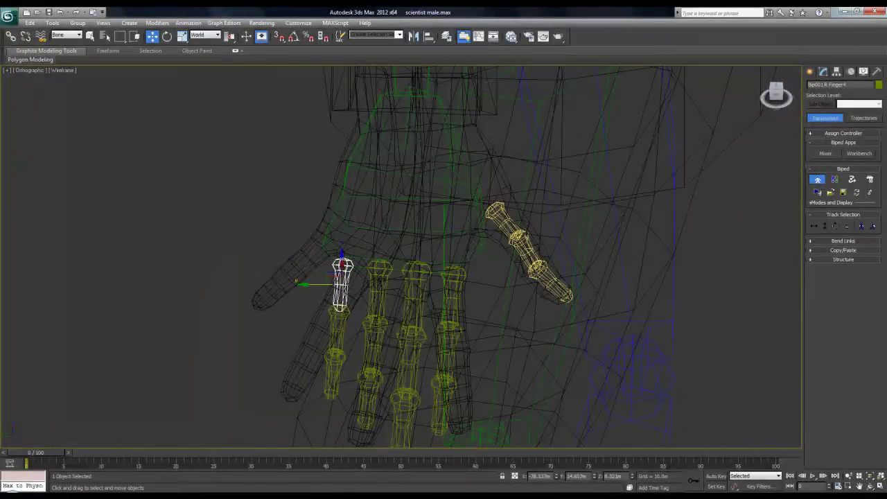
{"action": "left_click_drag", "start_coordinate": [317, 284], "coordinate": [274, 284]}
{"action": "middle_click_drag", "start_coordinate": [274, 284], "coordinate": [409, 279], "text": "alt"}
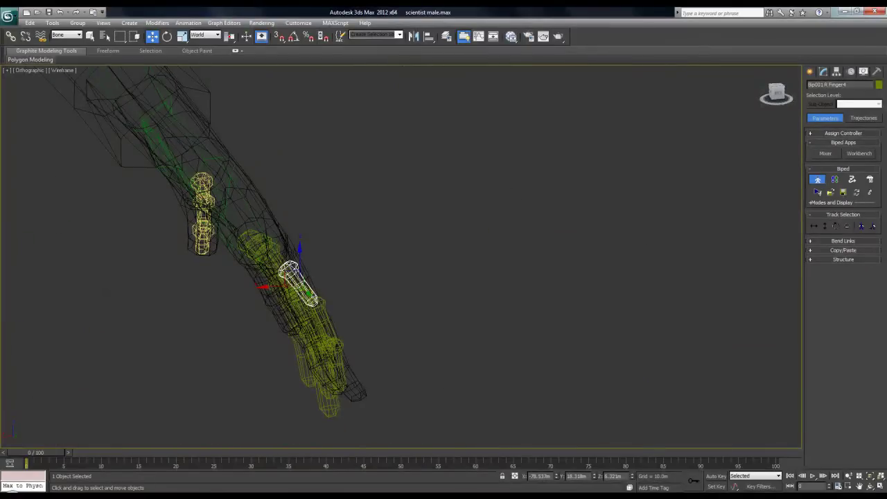
{"action": "left_click_drag", "start_coordinate": [274, 285], "coordinate": [245, 287]}
{"action": "middle_click_drag", "start_coordinate": [246, 287], "coordinate": [170, 300], "text": "alt"}
Step: Rotate the right little finger's base bone along the mesh's finger and move it into the knuckle at about X -75.8 m, Z 7.0 m
{"action": "key", "text": "e"}
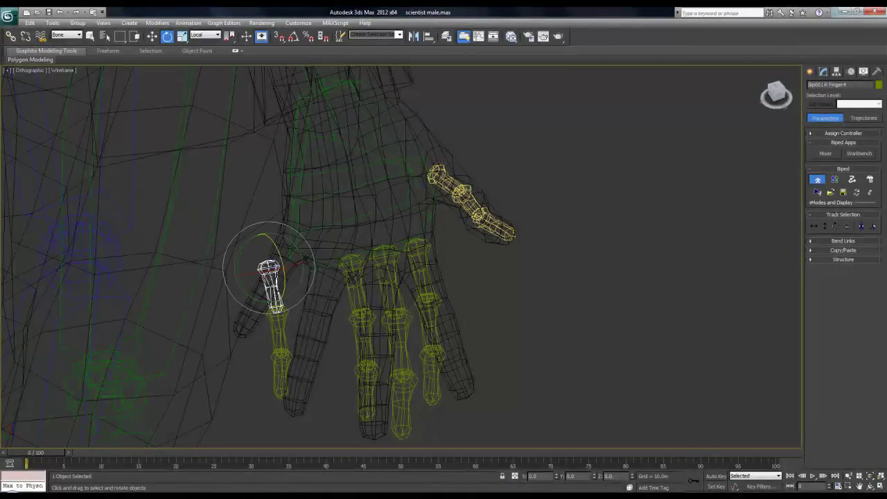
{"action": "left_click_drag", "start_coordinate": [240, 279], "coordinate": [238, 242]}
{"action": "key", "text": "w"}
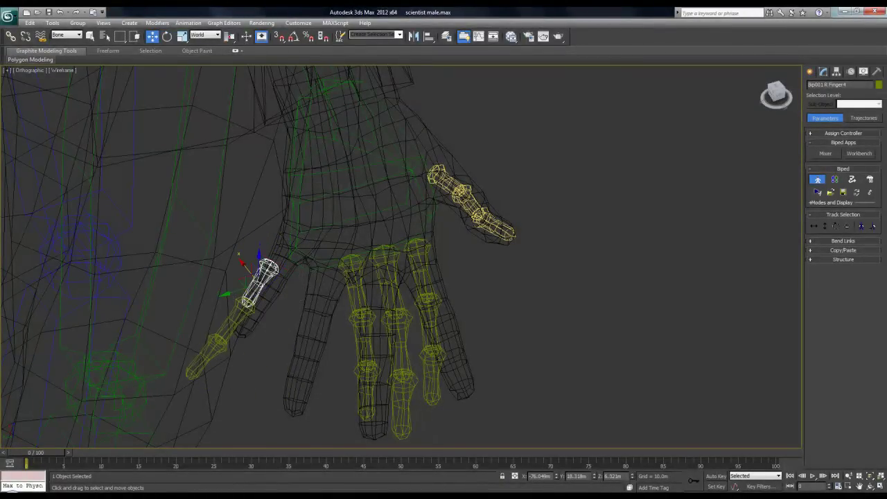
{"action": "left_click_drag", "start_coordinate": [230, 287], "coordinate": [256, 279]}
{"action": "middle_click_drag", "start_coordinate": [256, 280], "coordinate": [355, 249], "text": "alt"}
{"action": "left_click_drag", "start_coordinate": [280, 238], "coordinate": [280, 228]}
{"action": "middle_click_drag", "start_coordinate": [280, 229], "coordinate": [176, 250], "text": "alt"}
{"action": "left_click_drag", "start_coordinate": [270, 248], "coordinate": [268, 245]}
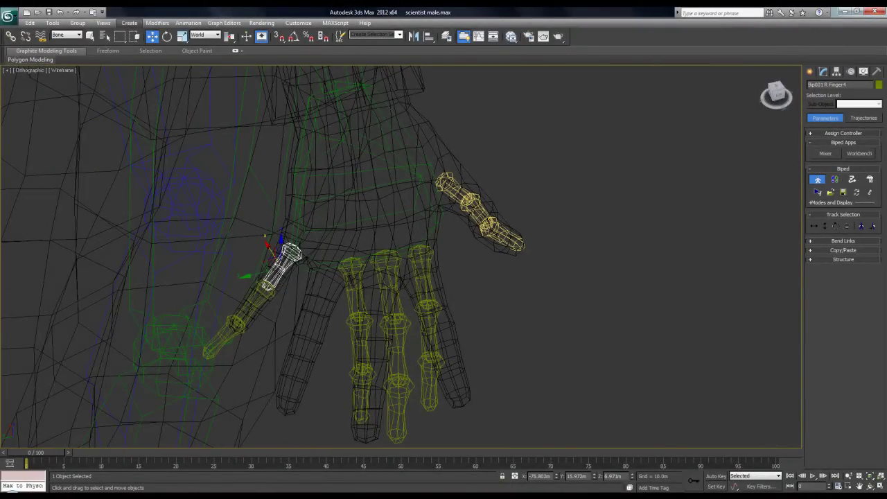
Step: Rotate the right little finger's base bone about 11° around its local Z axis to follow the mesh's finger
{"action": "key", "text": "e"}
{"action": "middle_click_drag", "start_coordinate": [268, 247], "coordinate": [173, 249], "text": "alt"}
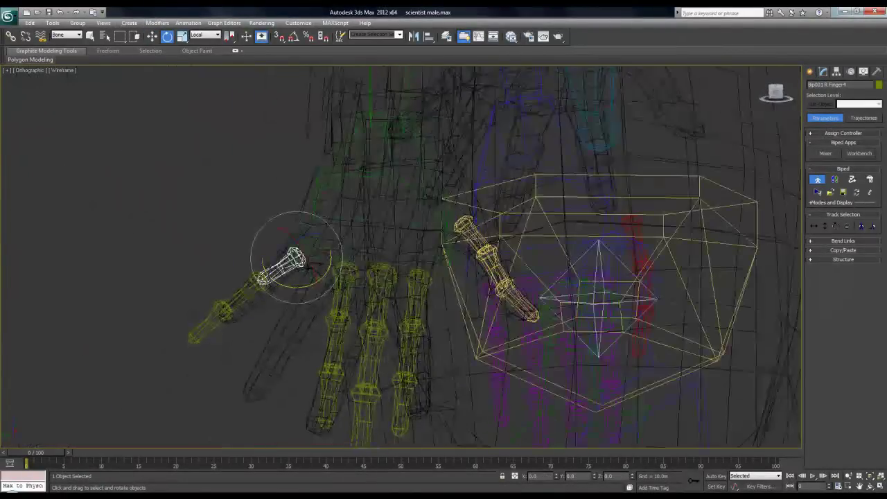
{"action": "left_click_drag", "start_coordinate": [272, 262], "coordinate": [270, 267]}
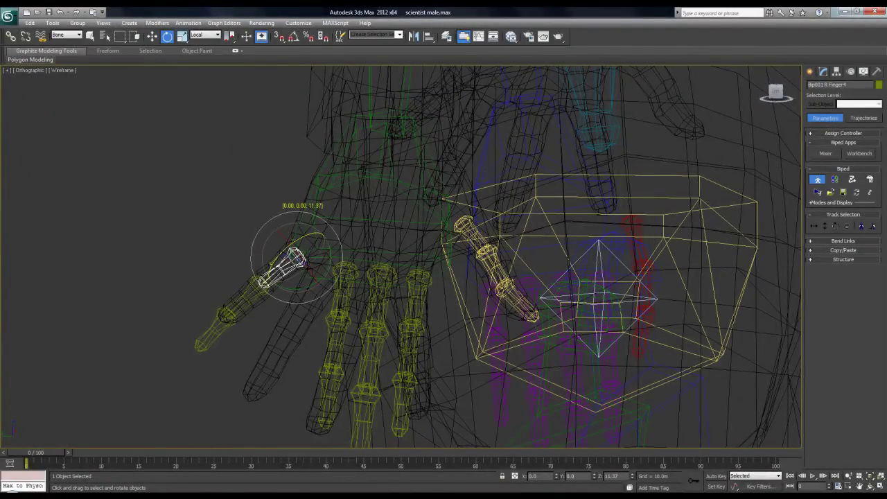
{"action": "middle_click_drag", "start_coordinate": [270, 268], "coordinate": [267, 251], "text": "alt"}
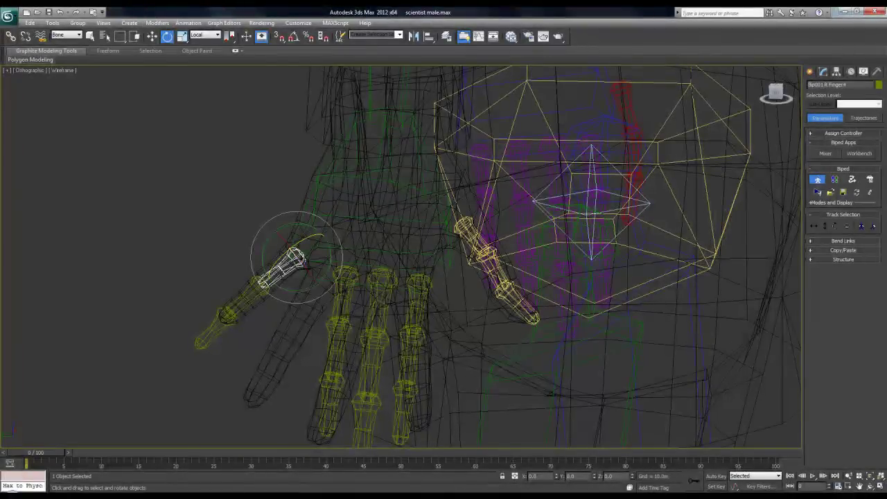
Step: Shorten the right little finger's base bone and compare the finger bones with the shaded mesh
{"action": "left_click", "coordinate": [183, 37]}
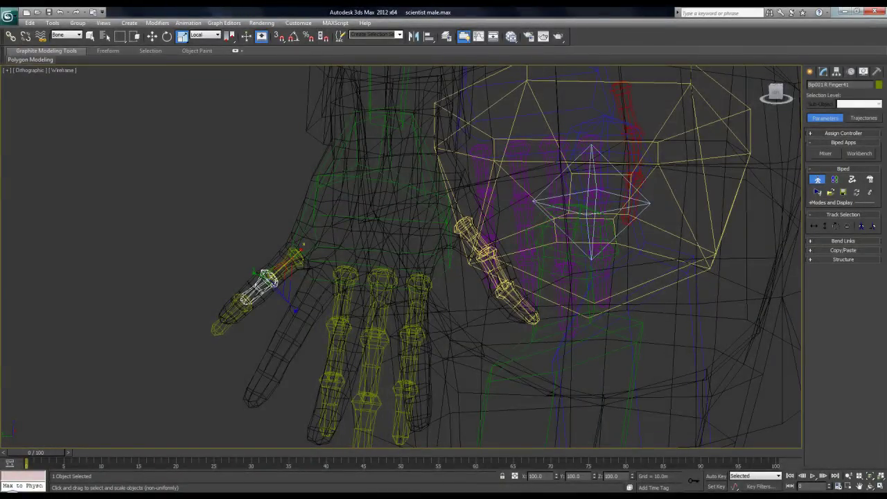
{"action": "key", "text": "F3"}
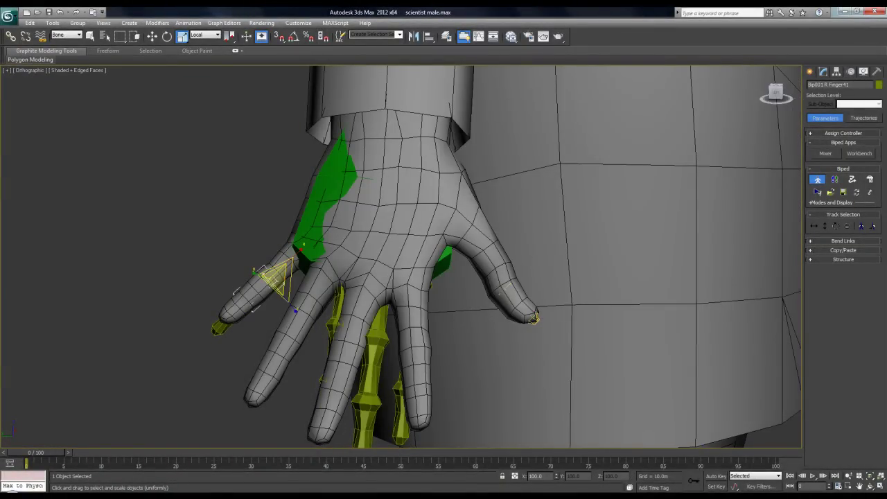
{"action": "middle_click_drag", "start_coordinate": [275, 282], "coordinate": [255, 264], "text": "alt"}
{"action": "key", "text": "F3"}
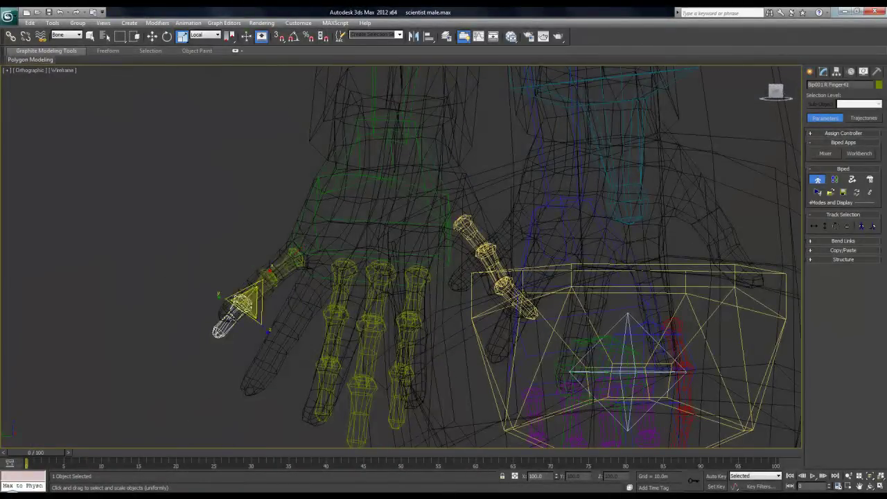
Step: Rotate the right little finger's middle and tip bones to follow the bend of the mesh's little finger
{"action": "left_click", "coordinate": [167, 36]}
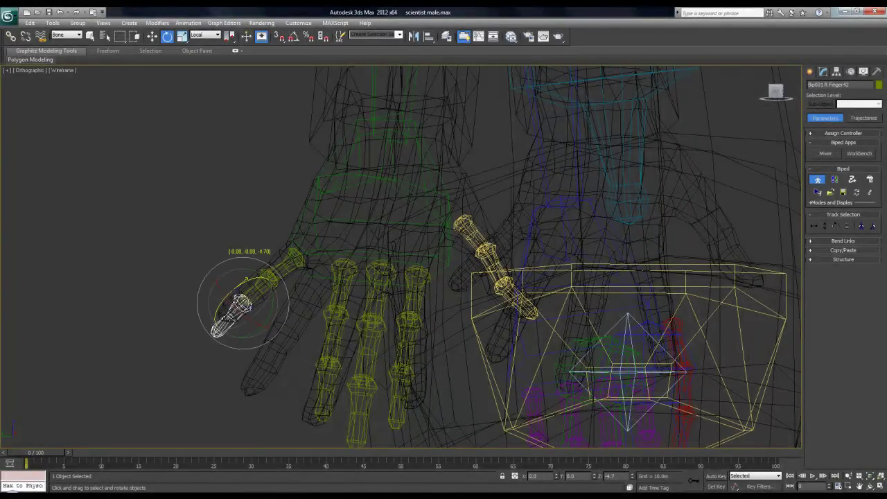
{"action": "middle_click_drag", "start_coordinate": [251, 307], "coordinate": [343, 329], "text": "alt"}
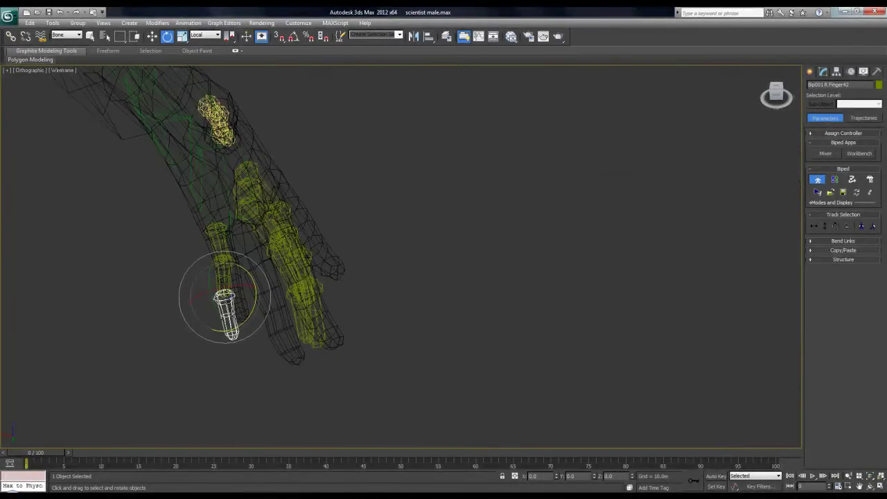
{"action": "left_click", "coordinate": [224, 276]}
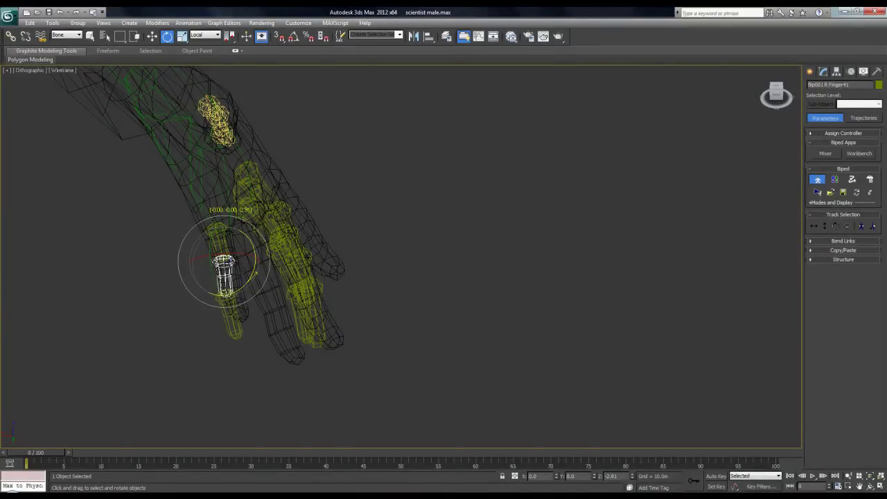
{"action": "middle_click_drag", "start_coordinate": [255, 276], "coordinate": [232, 263], "text": "alt"}
{"action": "left_click", "coordinate": [248, 304]}
{"action": "middle_click_drag", "start_coordinate": [248, 303], "coordinate": [269, 302], "text": "alt"}
{"action": "left_click_drag", "start_coordinate": [266, 300], "coordinate": [257, 311]}
{"action": "middle_click_drag", "start_coordinate": [256, 309], "coordinate": [187, 305], "text": "alt"}
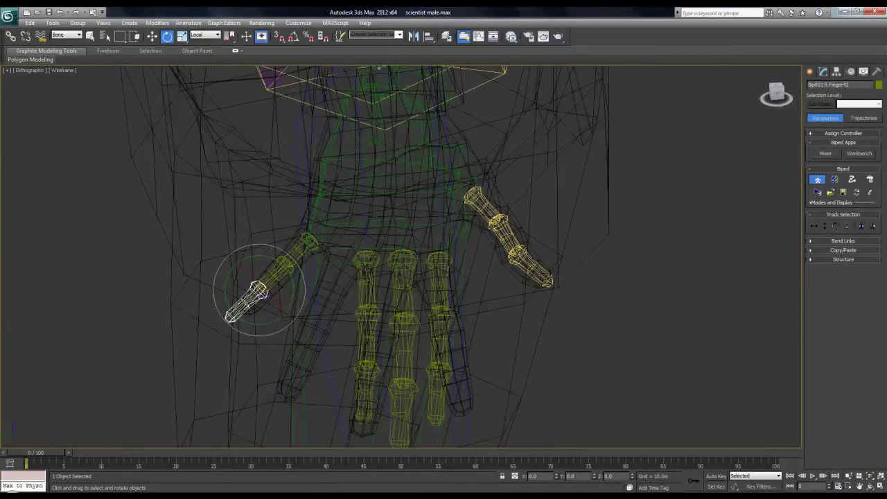
Step: Move the right ring finger's base bone to the mesh's ring finger knuckle, at about X -76.5 m, Y 14.1 m
{"action": "left_click", "coordinate": [367, 281]}
{"action": "left_click", "coordinate": [152, 37]}
{"action": "left_click_drag", "start_coordinate": [334, 284], "coordinate": [303, 285]}
{"action": "middle_click_drag", "start_coordinate": [304, 285], "coordinate": [246, 284], "text": "alt"}
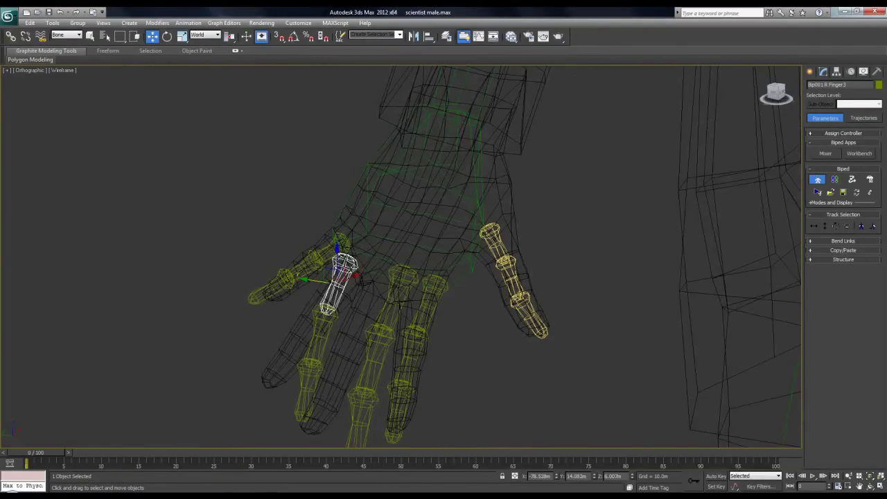
{"action": "left_click_drag", "start_coordinate": [355, 276], "coordinate": [371, 272]}
{"action": "middle_click_drag", "start_coordinate": [370, 273], "coordinate": [434, 272], "text": "alt"}
Step: Rotate the right ring finger's base bone outwards along the mesh's finger and move it to about X -77.5 m, Y 12.6 m
{"action": "key", "text": "e"}
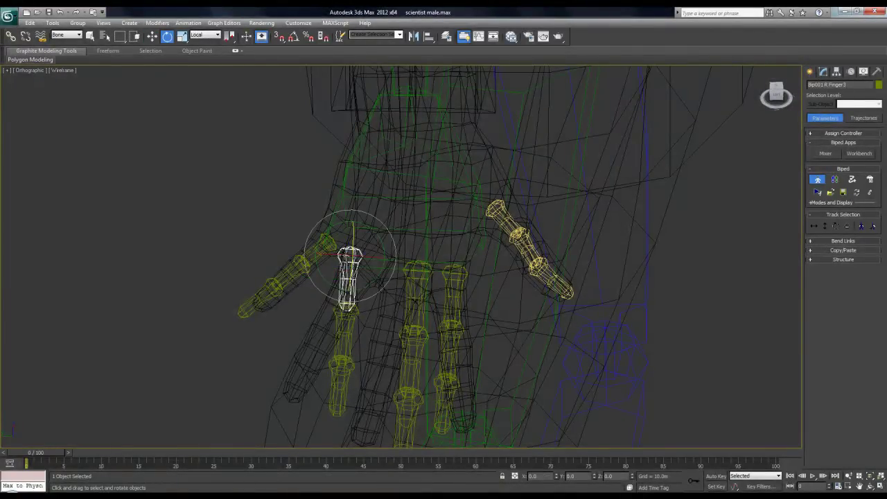
{"action": "left_click_drag", "start_coordinate": [375, 280], "coordinate": [356, 299]}
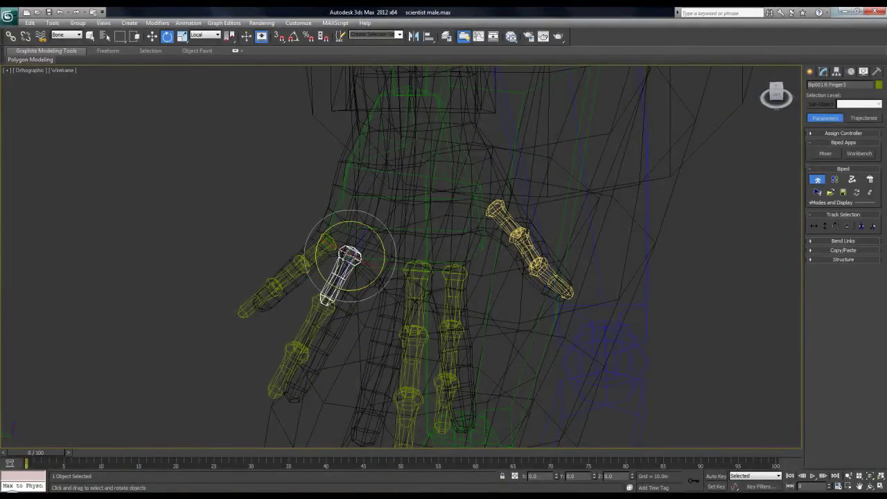
{"action": "key", "text": "w"}
{"action": "left_click", "coordinate": [292, 271]}
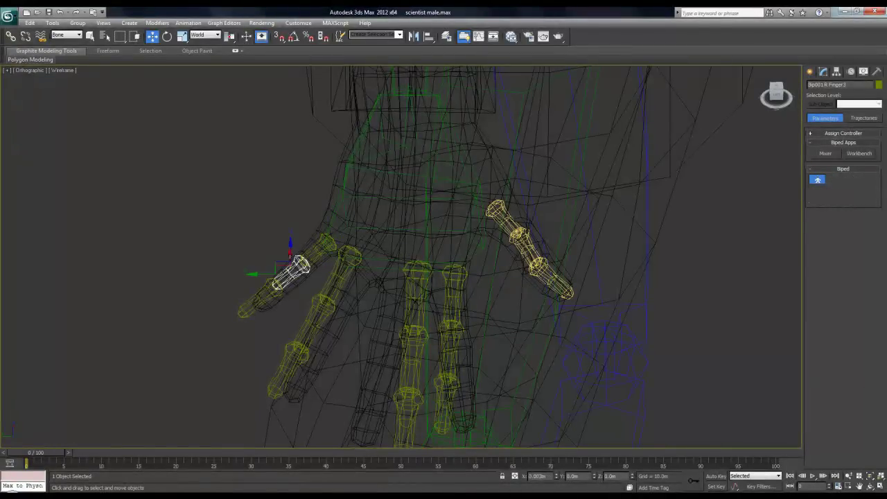
{"action": "left_click", "coordinate": [340, 274]}
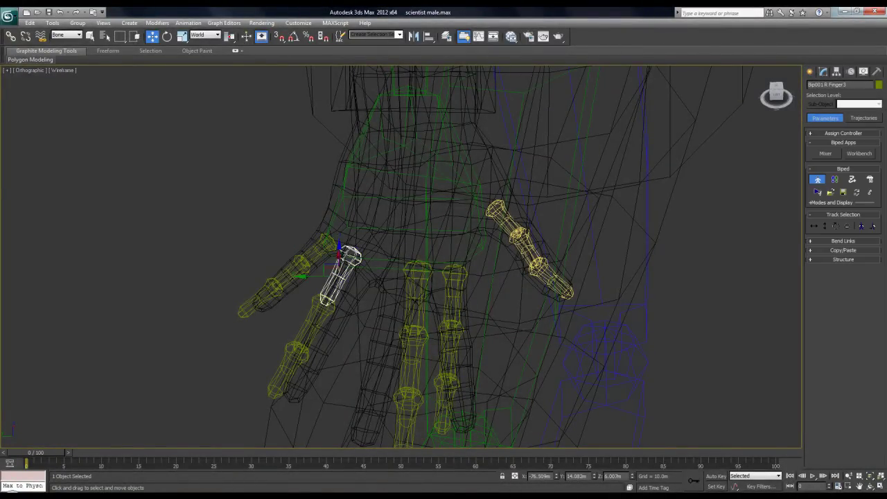
{"action": "left_click_drag", "start_coordinate": [333, 276], "coordinate": [351, 276]}
{"action": "middle_click_drag", "start_coordinate": [351, 276], "coordinate": [385, 285], "text": "alt"}
{"action": "left_click_drag", "start_coordinate": [331, 275], "coordinate": [342, 275]}
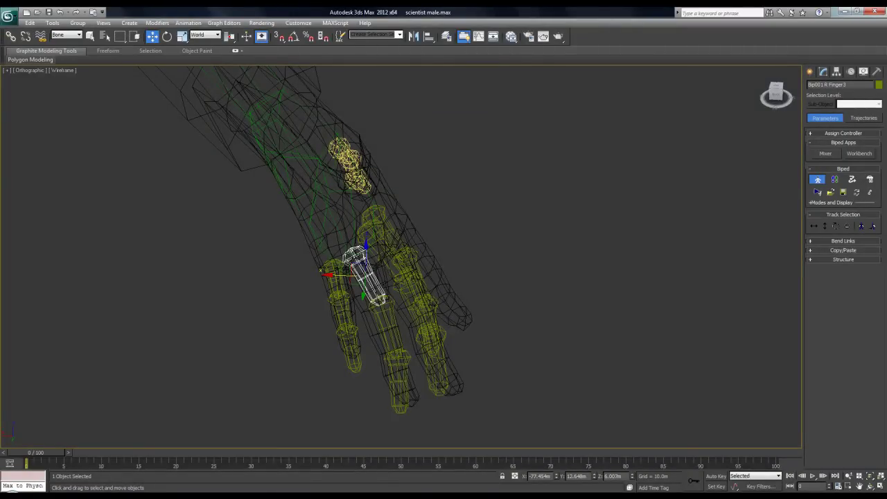
Step: Rotate the right ring finger's base, middle and tip bones to match the bend of the mesh's ring finger
{"action": "key", "text": "e"}
{"action": "left_click_drag", "start_coordinate": [330, 277], "coordinate": [322, 262]}
{"action": "left_click", "coordinate": [378, 330]}
{"action": "left_click_drag", "start_coordinate": [376, 341], "coordinate": [392, 340]}
{"action": "left_click", "coordinate": [395, 382]}
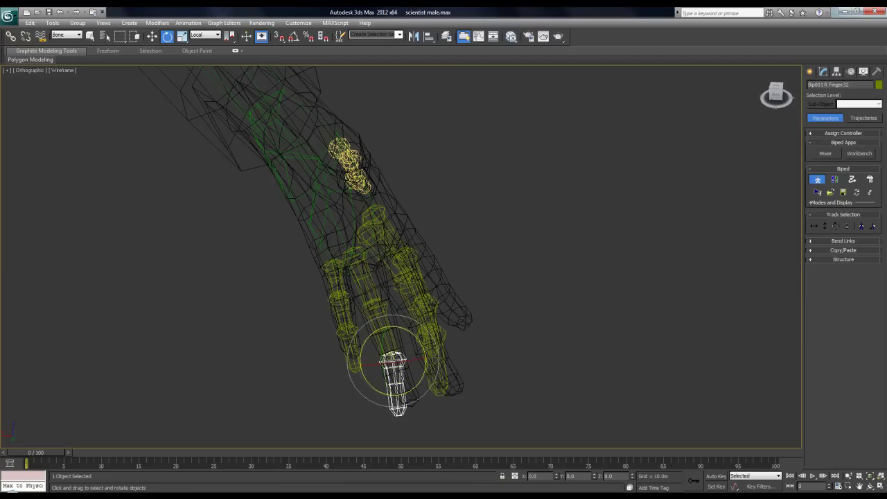
{"action": "left_click_drag", "start_coordinate": [395, 394], "coordinate": [411, 390]}
Step: Shift the right ring finger's base bone further into the mesh's knuckle and rotate it slightly to recentre the finger
{"action": "middle_click_drag", "start_coordinate": [411, 385], "coordinate": [326, 383], "text": "alt"}
{"action": "middle_click_drag", "start_coordinate": [454, 382], "coordinate": [419, 378], "text": "alt"}
{"action": "left_click", "coordinate": [447, 278]}
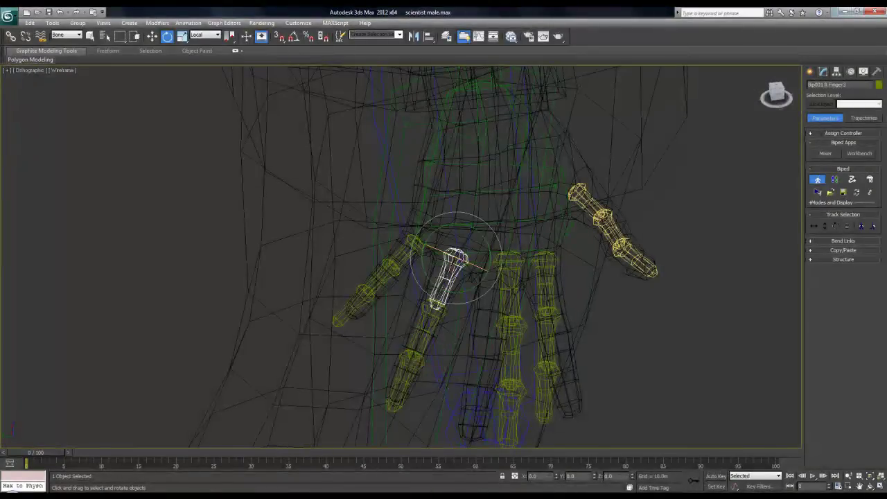
{"action": "key", "text": "w"}
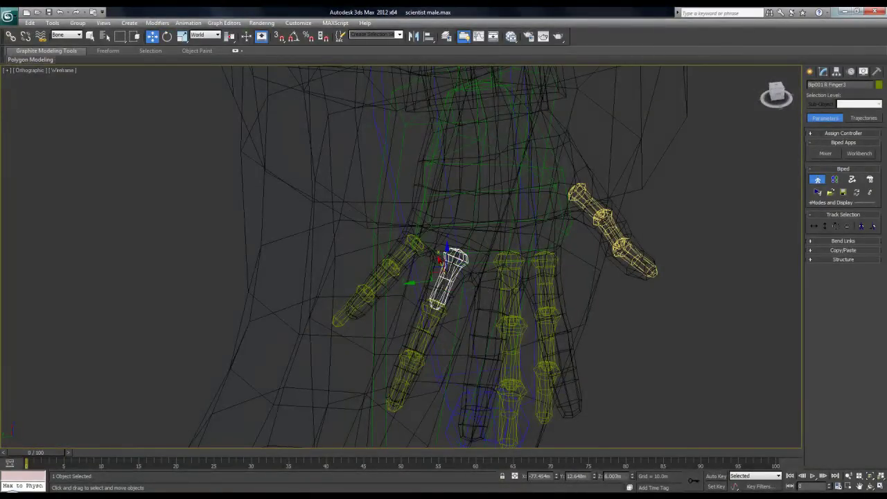
{"action": "left_click_drag", "start_coordinate": [421, 281], "coordinate": [437, 271]}
{"action": "middle_click_drag", "start_coordinate": [438, 271], "coordinate": [510, 262], "text": "alt"}
{"action": "key", "text": "e"}
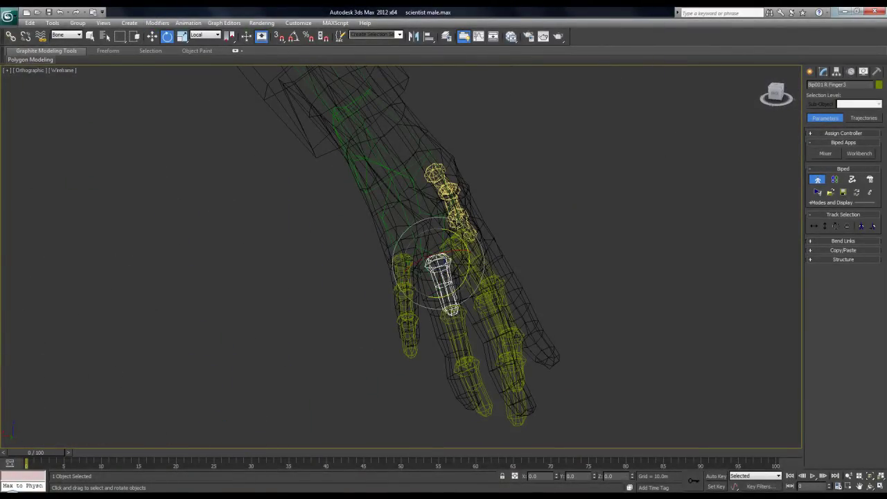
{"action": "left_click_drag", "start_coordinate": [463, 285], "coordinate": [457, 291]}
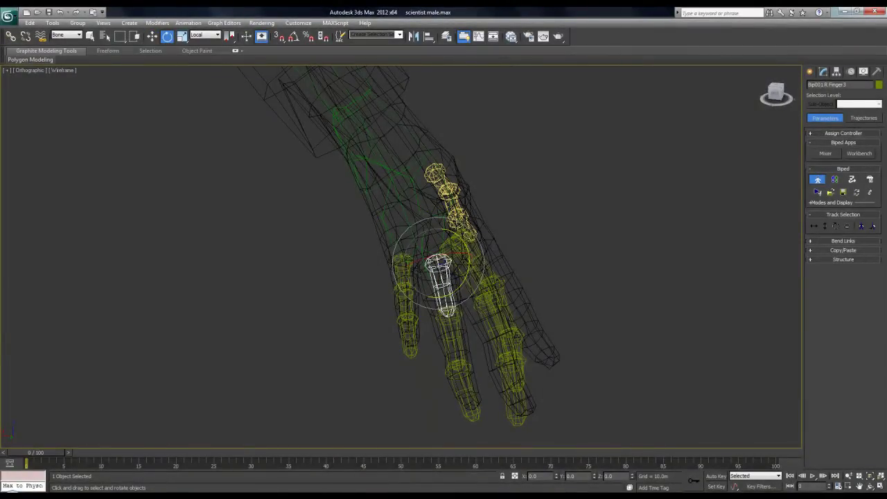
{"action": "left_click", "coordinate": [453, 341]}
Step: Move the right middle finger's base bone to the mesh's middle finger knuckle, at about X -79.0 m, Y 9.6 m
{"action": "middle_click_drag", "start_coordinate": [483, 316], "coordinate": [428, 242], "text": "alt"}
{"action": "scroll", "coordinate": [427, 242], "scroll_direction": "up", "scroll_amount": 2}
{"action": "left_click", "coordinate": [501, 234]}
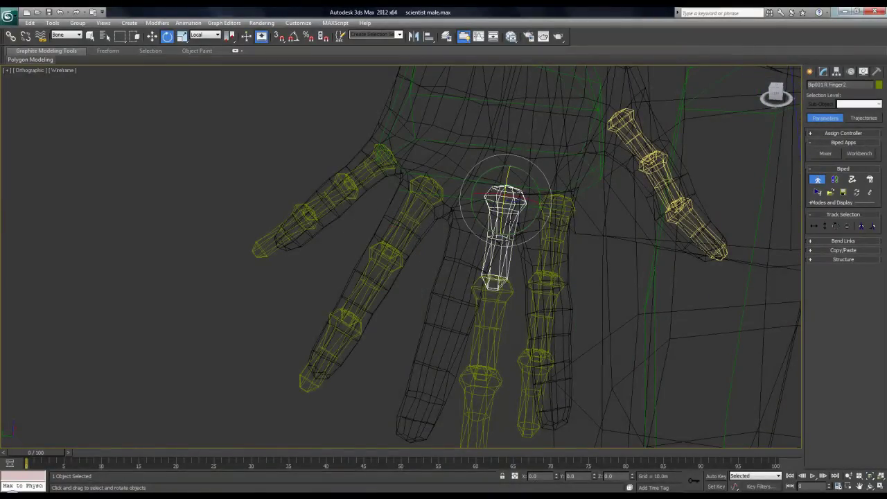
{"action": "key", "text": "w"}
{"action": "left_click_drag", "start_coordinate": [474, 236], "coordinate": [446, 235]}
{"action": "mouse_move", "coordinate": [446, 236]}
{"action": "middle_mouse_down", "text": "alt"}
{"action": "mouse_move", "coordinate": [388, 221]}
{"action": "mouse_move", "coordinate": [485, 223]}
{"action": "mouse_move", "coordinate": [390, 222]}
{"action": "mouse_move", "coordinate": [457, 225]}
{"action": "mouse_move", "coordinate": [455, 239]}
{"action": "middle_mouse_up", "text": "alt"}
{"action": "left_click_drag", "start_coordinate": [441, 237], "coordinate": [446, 237]}
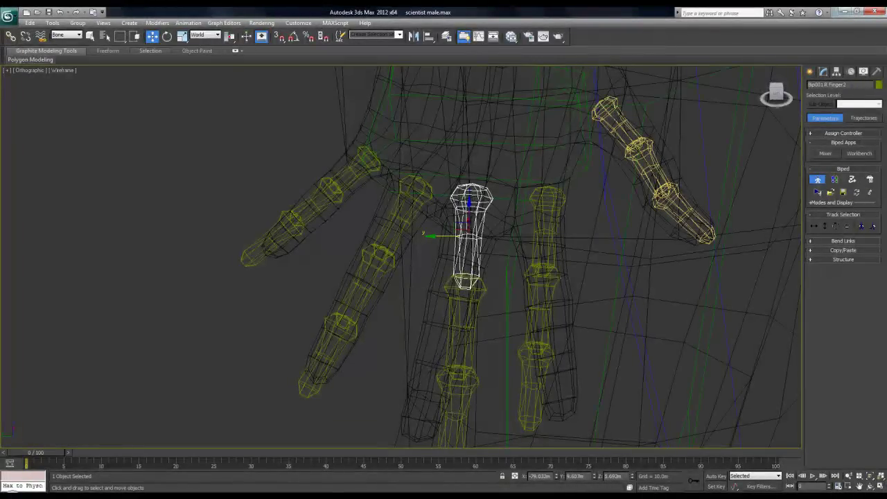
Step: Rotate the right middle finger's base bone outwards around its local Y axis to point along the mesh's middle finger
{"action": "left_click", "coordinate": [167, 36]}
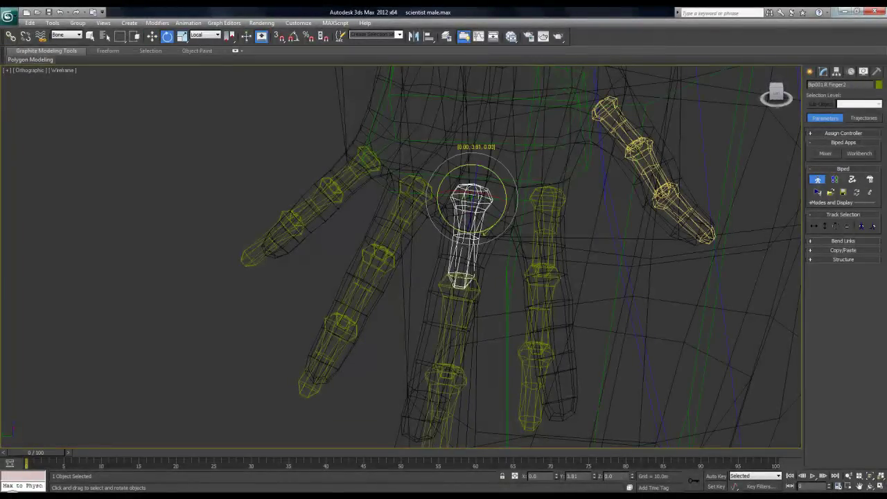
{"action": "left_click_drag", "start_coordinate": [484, 234], "coordinate": [484, 234]}
{"action": "mouse_move", "coordinate": [484, 235]}
{"action": "middle_mouse_down", "text": "alt"}
{"action": "mouse_move", "coordinate": [451, 215]}
{"action": "mouse_move", "coordinate": [480, 227]}
{"action": "mouse_move", "coordinate": [474, 239]}
{"action": "middle_mouse_up", "text": "alt"}
{"action": "left_click_drag", "start_coordinate": [483, 238], "coordinate": [482, 237]}
{"action": "mouse_move", "coordinate": [482, 237]}
{"action": "middle_mouse_down", "text": "alt"}
{"action": "mouse_move", "coordinate": [444, 216]}
{"action": "mouse_move", "coordinate": [474, 233]}
{"action": "middle_mouse_up", "text": "alt"}
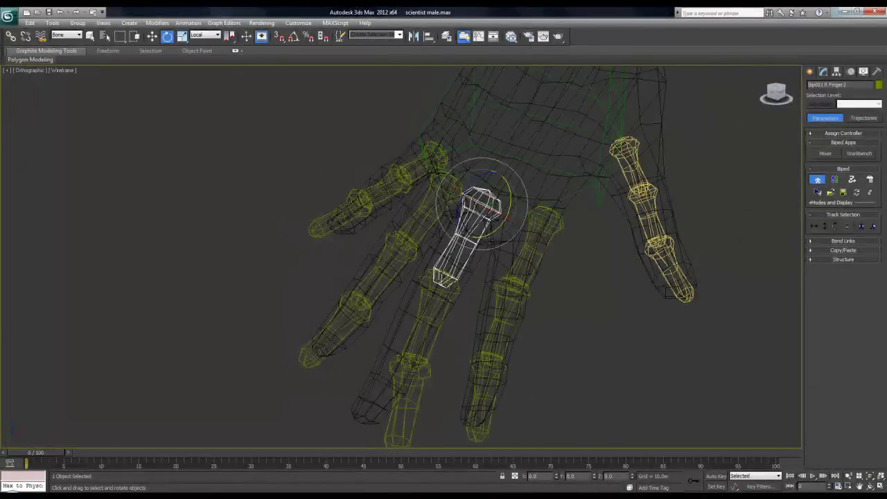
Step: Rotate the right middle finger's middle and tip bones to follow the bend of the mesh's middle finger
{"action": "mouse_move", "coordinate": [417, 299]}
{"action": "left_mouse_down"}
{"action": "mouse_move", "coordinate": [415, 277]}
{"action": "mouse_move", "coordinate": [416, 287]}
{"action": "left_mouse_up"}
{"action": "left_click", "coordinate": [390, 393]}
{"action": "left_click_drag", "start_coordinate": [376, 393], "coordinate": [375, 374]}
{"action": "middle_click_drag", "start_coordinate": [374, 375], "coordinate": [397, 367], "text": "alt"}
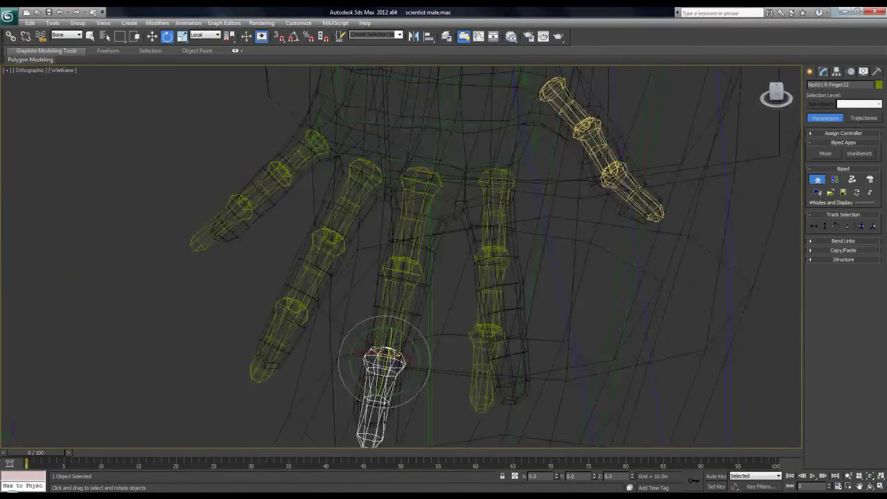
Step: Shift the right middle finger's base bone to about Y 9.4 m and rotate it slightly around its local Z axis
{"action": "left_click", "coordinate": [415, 226]}
{"action": "key", "text": "w"}
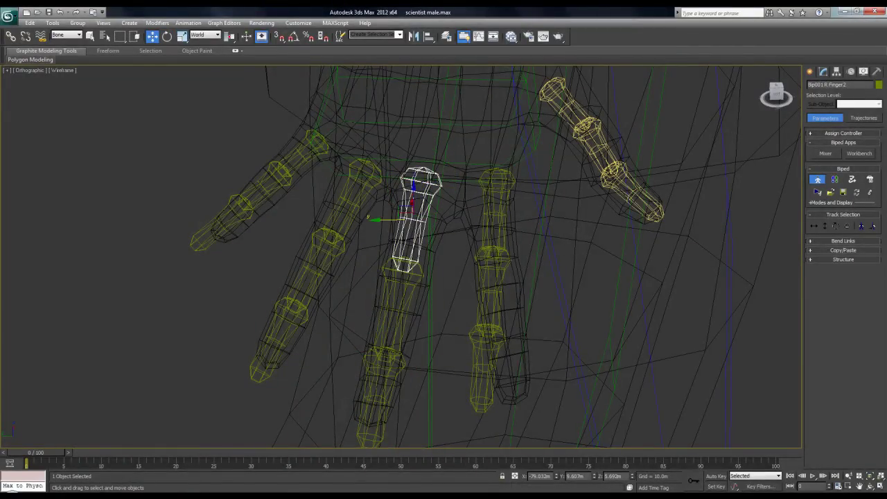
{"action": "left_click_drag", "start_coordinate": [390, 220], "coordinate": [393, 220]}
{"action": "middle_click_drag", "start_coordinate": [411, 278], "coordinate": [355, 258], "text": "alt"}
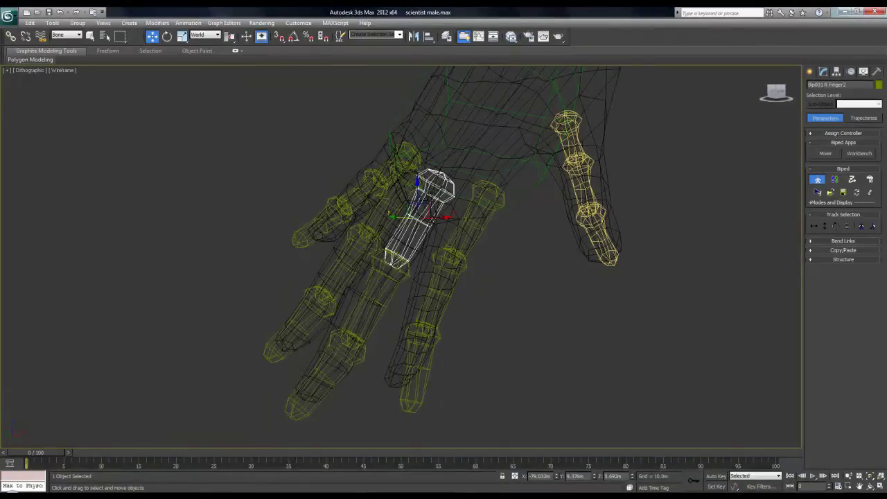
{"action": "key", "text": "e"}
{"action": "left_click_drag", "start_coordinate": [410, 183], "coordinate": [414, 170]}
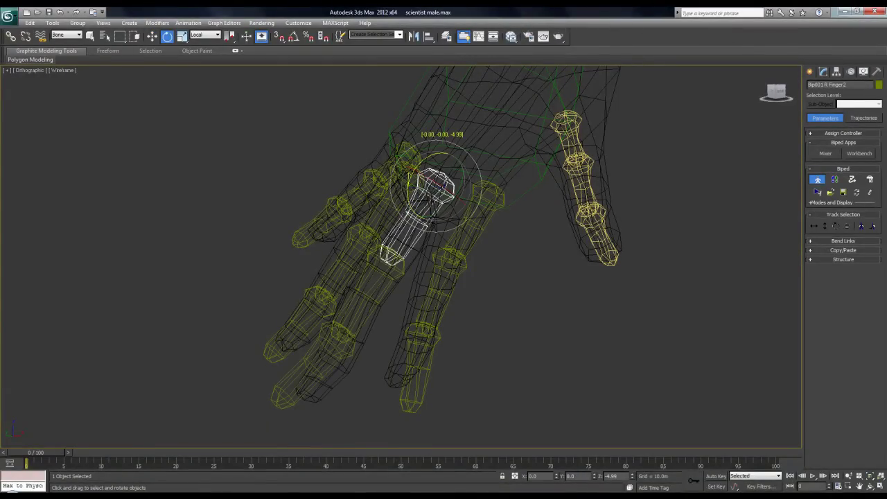
Step: Refine the rotation of the right middle finger's tip and middle bones so they sit inside the mesh's middle finger
{"action": "left_click", "coordinate": [320, 361]}
{"action": "left_click_drag", "start_coordinate": [312, 330], "coordinate": [309, 345]}
{"action": "left_click", "coordinate": [367, 294]}
{"action": "left_click_drag", "start_coordinate": [360, 253], "coordinate": [358, 262]}
{"action": "left_click", "coordinate": [324, 368]}
{"action": "left_click_drag", "start_coordinate": [317, 328], "coordinate": [320, 322]}
{"action": "left_click", "coordinate": [366, 295]}
{"action": "left_click_drag", "start_coordinate": [359, 254], "coordinate": [356, 271]}
{"action": "middle_click_drag", "start_coordinate": [356, 270], "coordinate": [402, 274], "text": "alt"}
{"action": "left_click", "coordinate": [420, 306]}
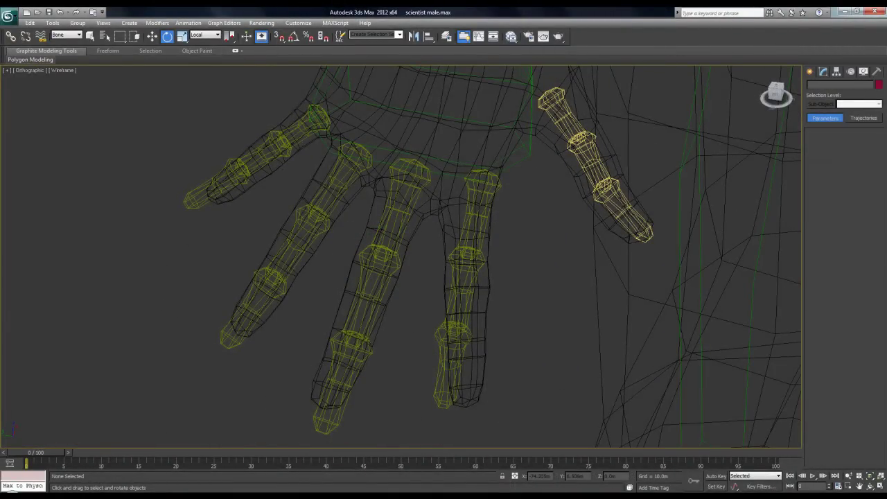
Step: Move the right index finger's base bone to the mesh's index finger knuckle, at about X -76.5 m, Y 5.9 m
{"action": "left_click", "coordinate": [478, 214]}
{"action": "left_click", "coordinate": [152, 37]}
{"action": "left_click_drag", "start_coordinate": [452, 211], "coordinate": [479, 214]}
{"action": "key", "text": "e"}
{"action": "middle_click_drag", "start_coordinate": [479, 214], "coordinate": [492, 216], "text": "alt"}
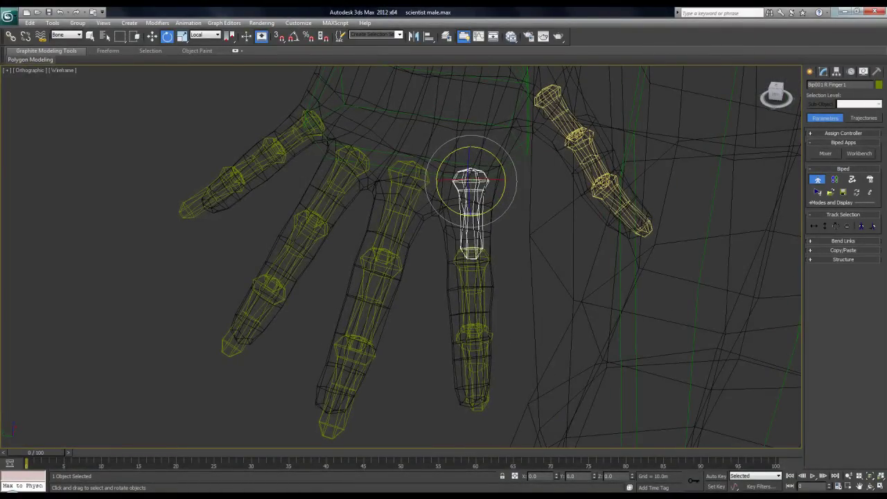
{"action": "key", "text": "w"}
{"action": "left_click_drag", "start_coordinate": [447, 210], "coordinate": [442, 210]}
{"action": "middle_click_drag", "start_coordinate": [442, 210], "coordinate": [374, 269], "text": "alt"}
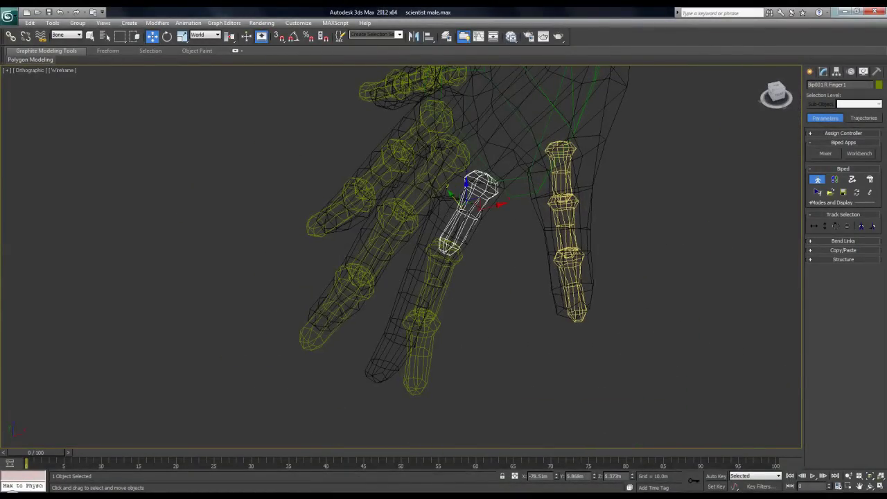
{"action": "left_click_drag", "start_coordinate": [466, 186], "coordinate": [466, 179]}
Step: Rotate the right index finger's middle and tip bones to follow the bend of the mesh's index finger
{"action": "left_click", "coordinate": [167, 36]}
{"action": "left_click", "coordinate": [437, 268]}
{"action": "left_click_drag", "start_coordinate": [428, 225], "coordinate": [440, 215]}
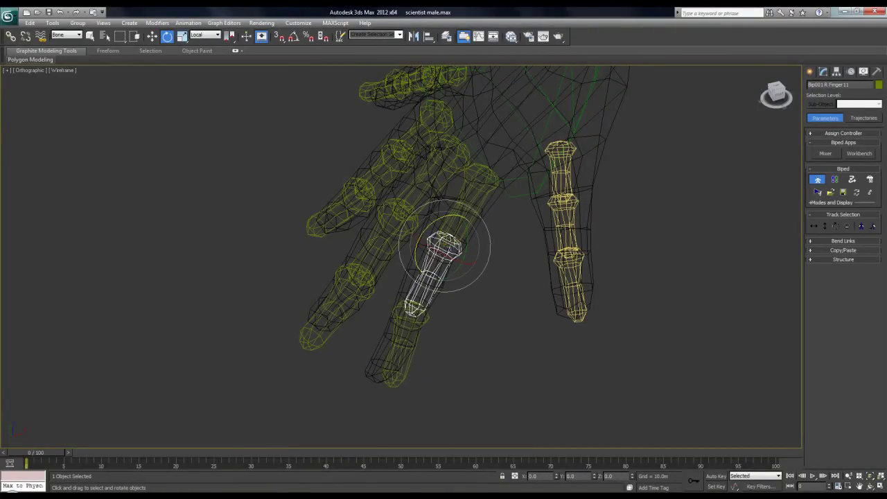
{"action": "key", "text": "Page_Down"}
{"action": "left_click_drag", "start_coordinate": [396, 294], "coordinate": [408, 287]}
{"action": "middle_click_drag", "start_coordinate": [408, 305], "coordinate": [506, 340], "text": "alt"}
Step: Raise the right index finger's base bone to about Z 6.1 m, then shift it slightly using the Local coordinate system
{"action": "left_click", "coordinate": [449, 214]}
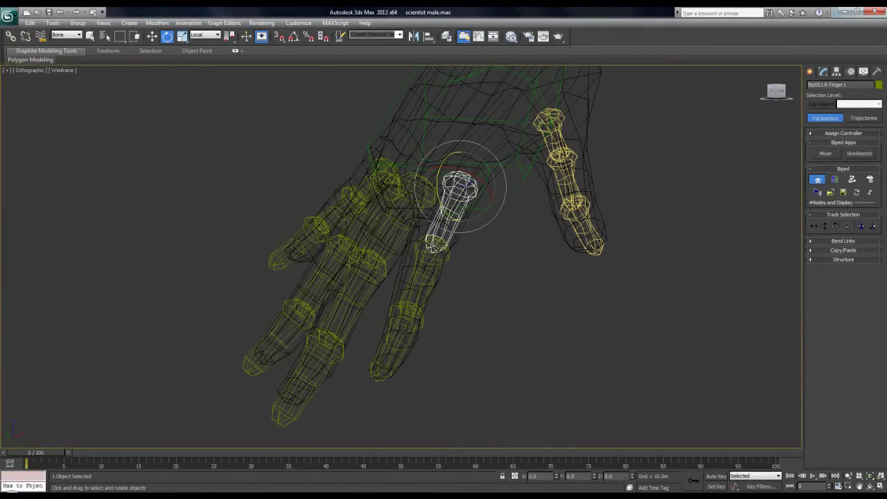
{"action": "key", "text": "w"}
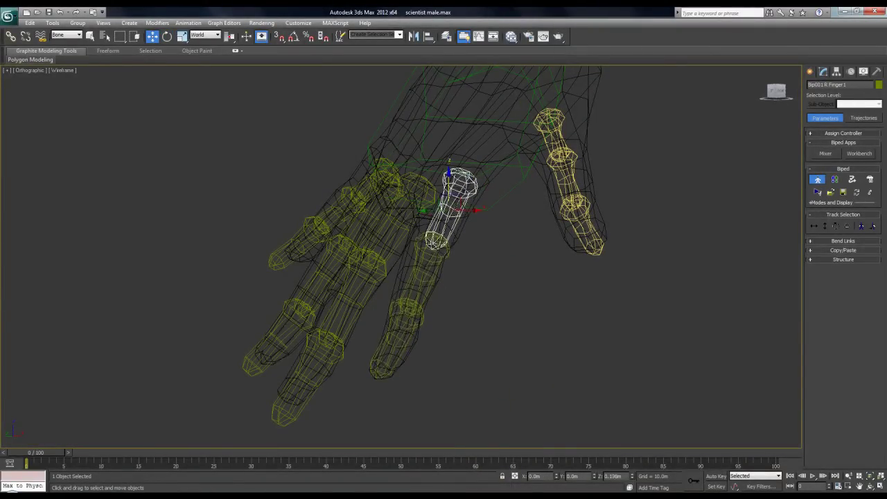
{"action": "left_click", "coordinate": [204, 35]}
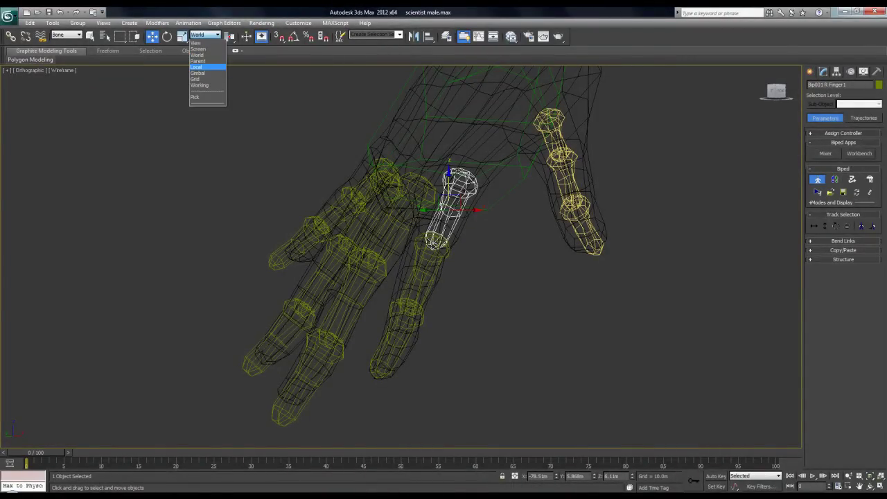
{"action": "left_click", "coordinate": [197, 67]}
{"action": "middle_click_drag", "start_coordinate": [443, 257], "coordinate": [495, 239], "text": "alt"}
{"action": "left_click_drag", "start_coordinate": [435, 230], "coordinate": [432, 236]}
Step: In the Left view, rotate the neck bone forwards and scale it along its length to fit the Biped's head inside the mesh's head
{"action": "scroll", "coordinate": [401, 257], "scroll_direction": "down", "scroll_amount": 8}
{"action": "middle_click_drag", "start_coordinate": [401, 257], "coordinate": [348, 209], "text": "alt"}
{"action": "scroll", "coordinate": [419, 251], "scroll_direction": "down", "scroll_amount": 7}
{"action": "scroll", "coordinate": [372, 247], "scroll_direction": "up", "scroll_amount": 4}
{"action": "scroll", "coordinate": [349, 189], "scroll_direction": "down", "scroll_amount": 2}
{"action": "left_click", "coordinate": [402, 121]}
{"action": "middle_click_drag", "start_coordinate": [402, 121], "coordinate": [493, 122], "text": "alt"}
{"action": "key", "text": "l"}
{"action": "middle_click_drag", "start_coordinate": [424, 126], "coordinate": [430, 288]}
{"action": "scroll", "coordinate": [430, 288], "scroll_direction": "up", "scroll_amount": 3}
{"action": "key", "text": "ctrl+d"}
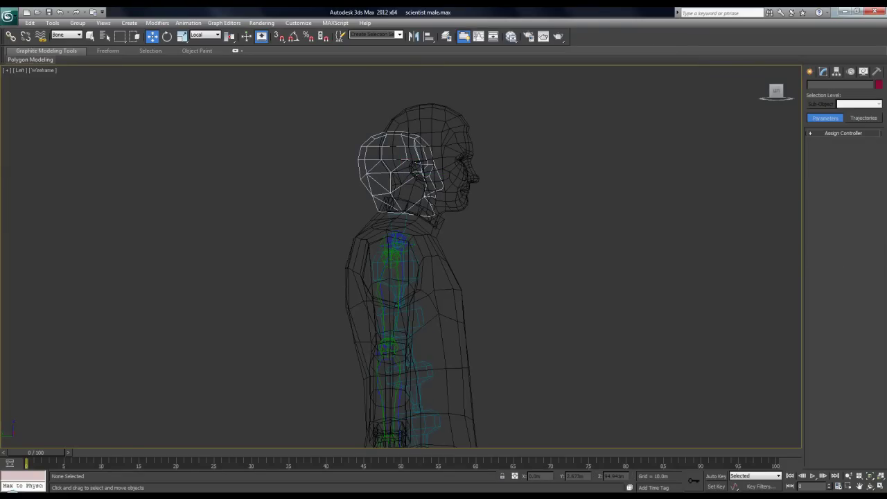
{"action": "key", "text": "e"}
{"action": "left_click", "coordinate": [401, 221]}
{"action": "left_click_drag", "start_coordinate": [424, 221], "coordinate": [456, 260]}
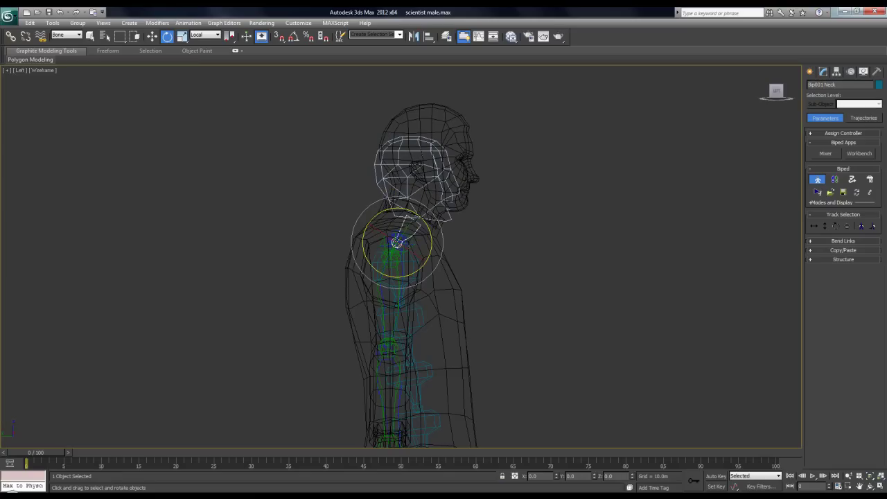
{"action": "key", "text": "r"}
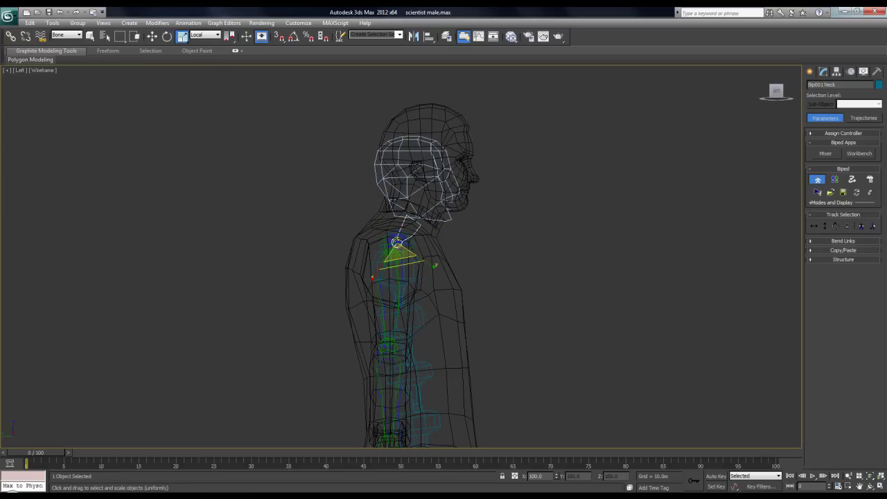
{"action": "left_click_drag", "start_coordinate": [383, 264], "coordinate": [385, 218]}
Step: Select all the bones of the right clavicle, arm, hand and fingers together with the right leg and foot
{"action": "scroll", "coordinate": [404, 251], "scroll_direction": "down", "scroll_amount": 2}
{"action": "middle_click_drag", "start_coordinate": [405, 251], "coordinate": [295, 149]}
{"action": "scroll", "coordinate": [403, 256], "scroll_direction": "down", "scroll_amount": 6}
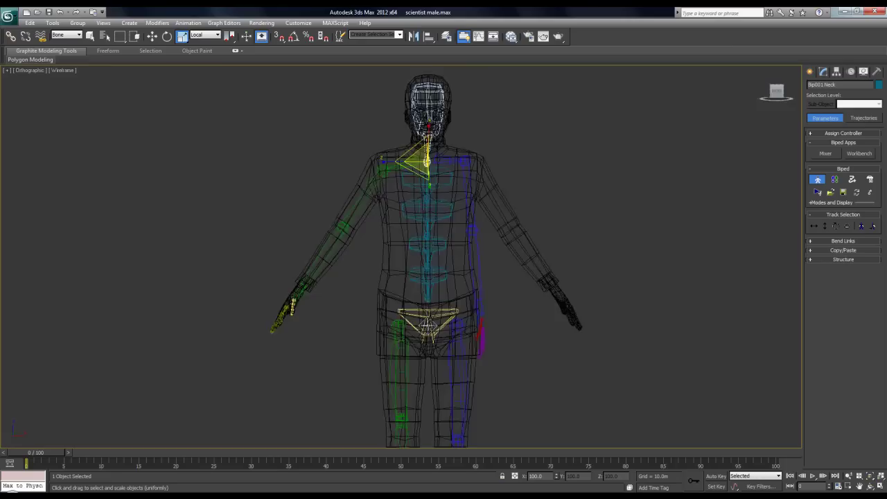
{"action": "middle_click_drag", "start_coordinate": [402, 257], "coordinate": [391, 215], "text": "alt"}
{"action": "scroll", "coordinate": [395, 216], "scroll_direction": "up", "scroll_amount": 3}
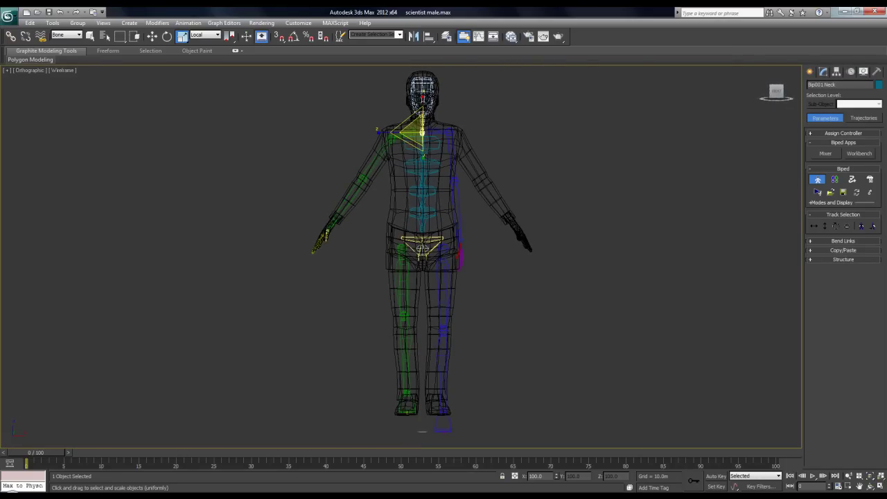
{"action": "scroll", "coordinate": [422, 248], "scroll_direction": "down", "scroll_amount": 3}
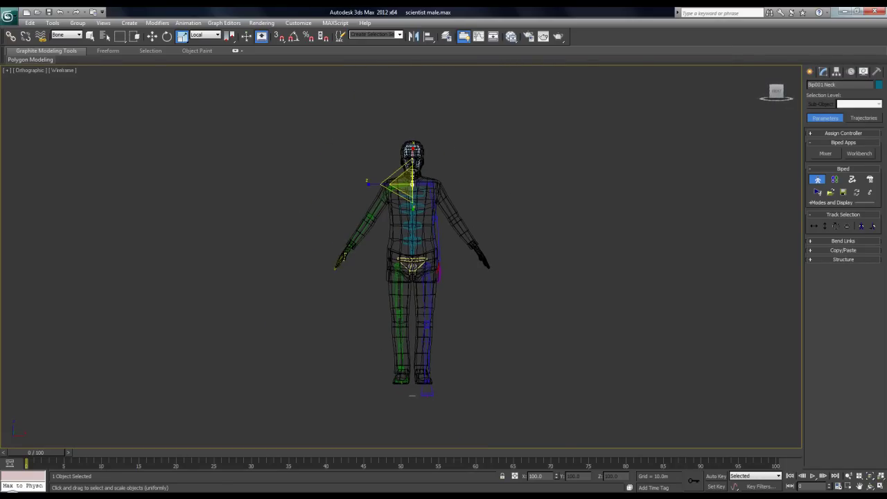
{"action": "left_click_drag", "start_coordinate": [382, 177], "coordinate": [385, 170]}
{"action": "left_click", "coordinate": [402, 185], "text": "ctrl"}
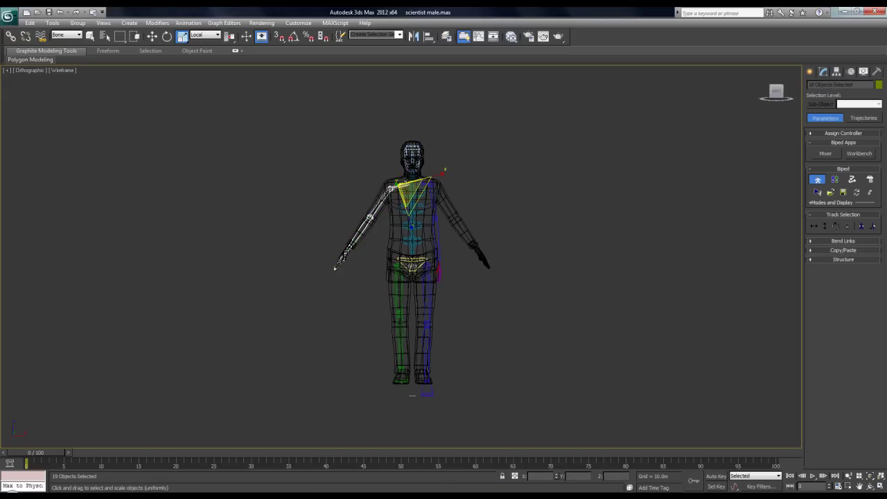
{"action": "left_click_drag", "start_coordinate": [406, 400], "coordinate": [409, 400], "text": "ctrl"}
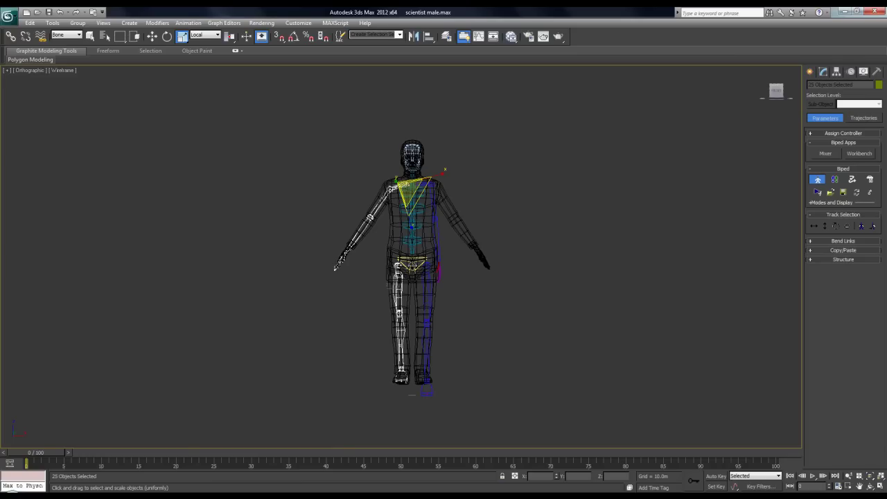
Step: Create a new Biped copy collection and name it Collections
{"action": "left_click", "coordinate": [843, 251]}
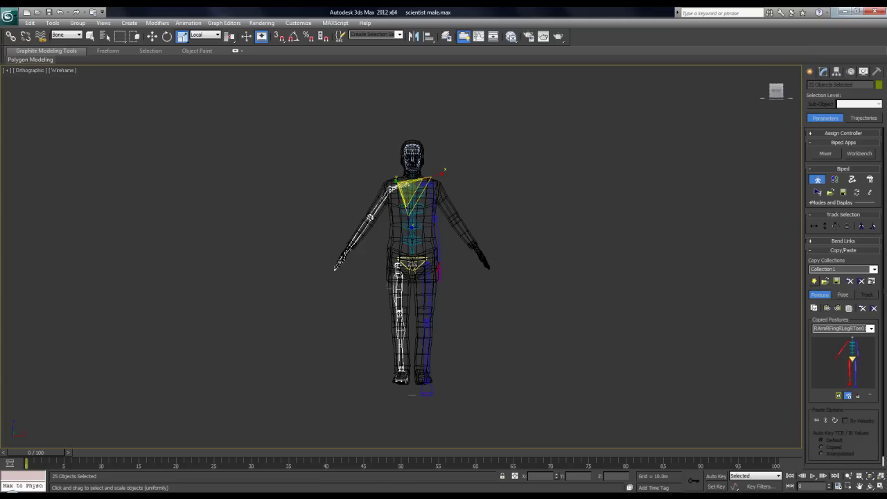
{"action": "left_click", "coordinate": [815, 280]}
{"action": "double_click", "coordinate": [819, 269]}
{"action": "type", "text": "Col"}
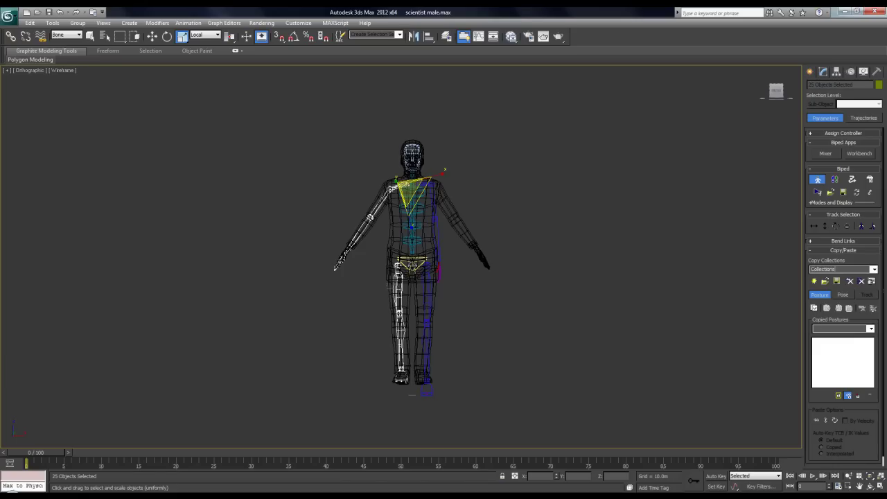
Step: Copy the posture of the selected right arm and leg bones and paste it opposite onto the left side of the Biped
{"action": "middle_click_drag", "start_coordinate": [388, 285], "coordinate": [390, 252]}
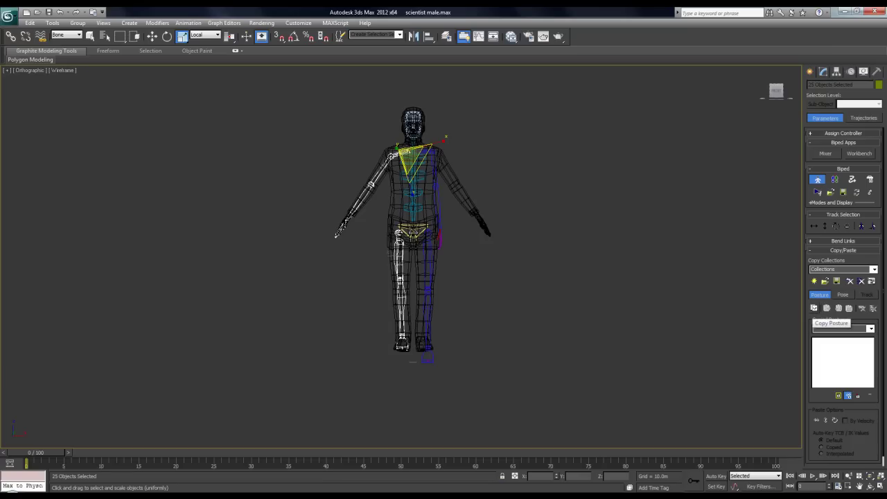
{"action": "left_click", "coordinate": [814, 309]}
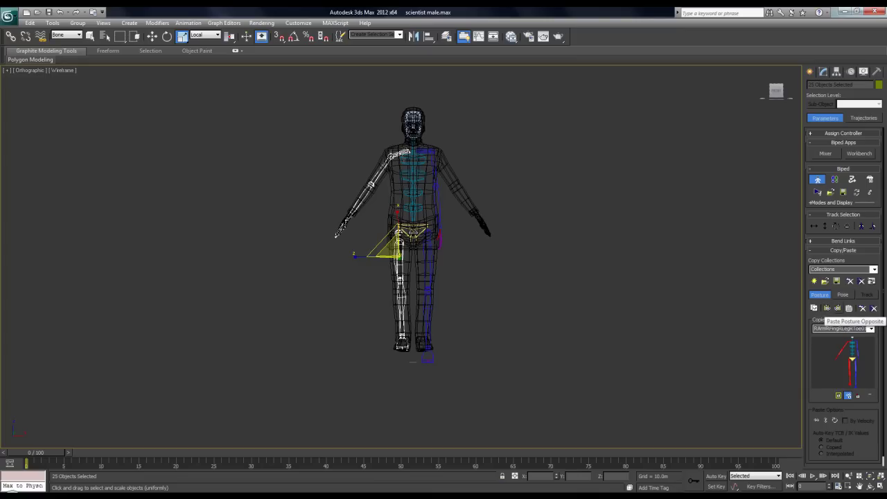
{"action": "left_click", "coordinate": [837, 308]}
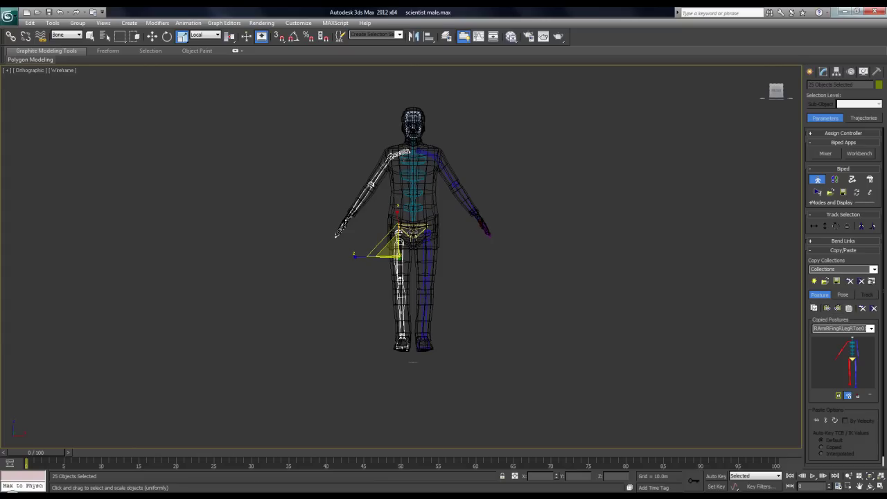
{"action": "middle_click_drag", "start_coordinate": [444, 257], "coordinate": [443, 286], "text": "alt"}
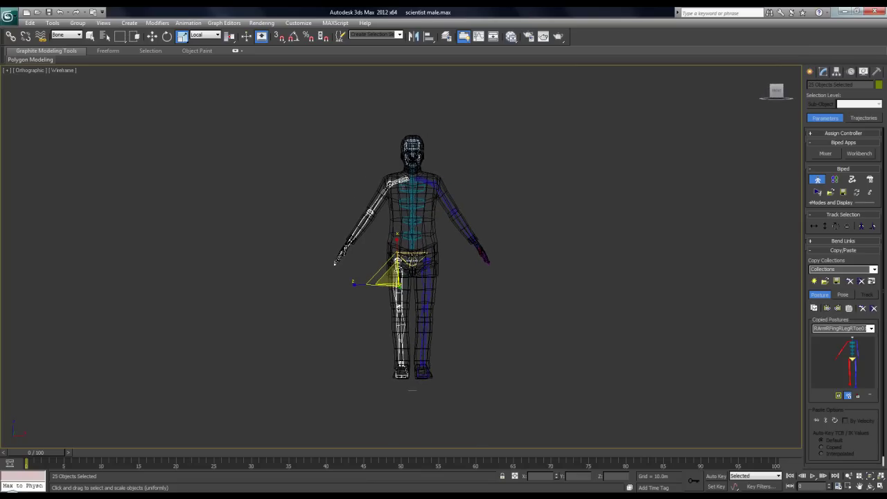
{"action": "middle_click_drag", "start_coordinate": [443, 287], "coordinate": [415, 284], "text": "alt"}
{"action": "scroll", "coordinate": [459, 282], "scroll_direction": "up", "scroll_amount": 3}
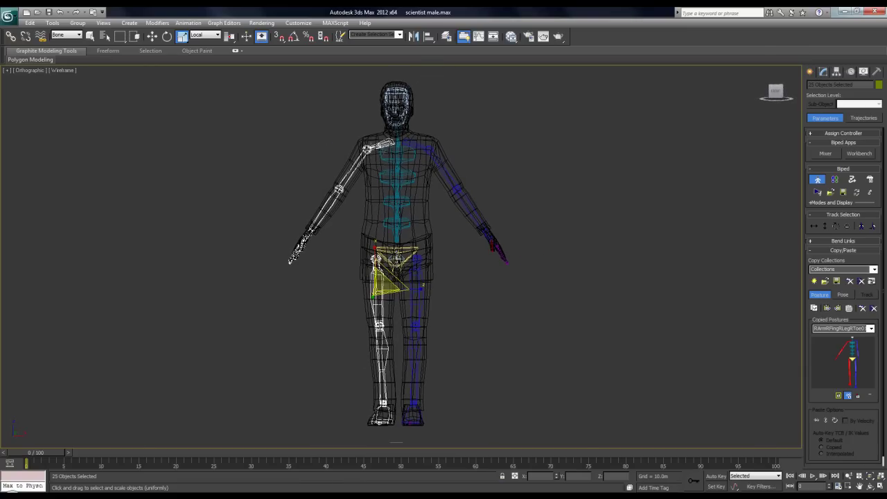